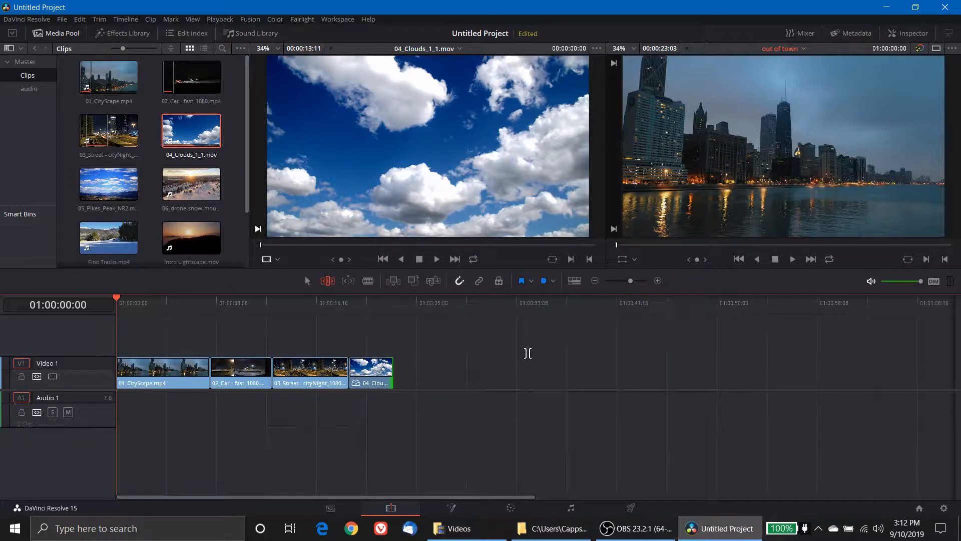
Switch the workspace to full screen and append the 05_Pikes_Peak_NR2.mov clip to the end of Video 1.
{"action": "left_click", "coordinate": [329, 20]}
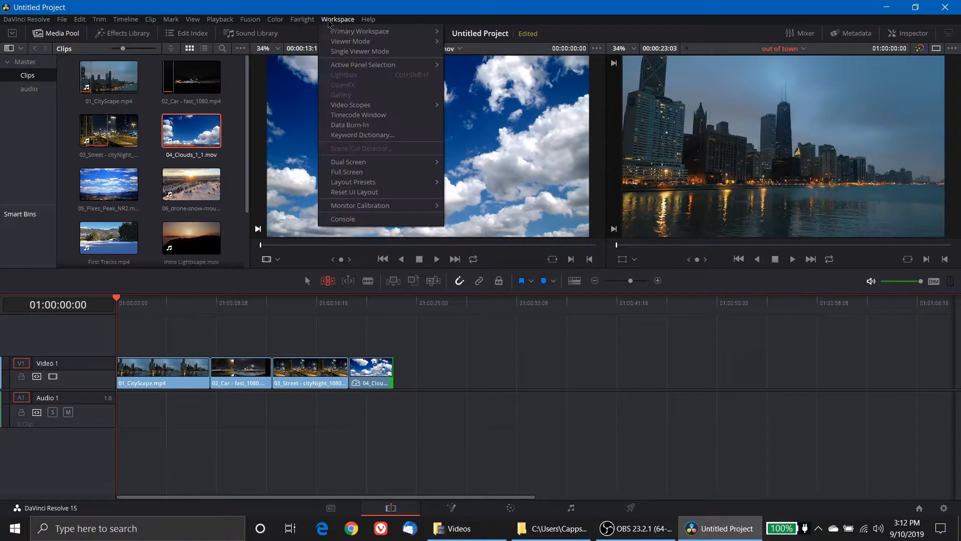
{"action": "left_click", "coordinate": [351, 172]}
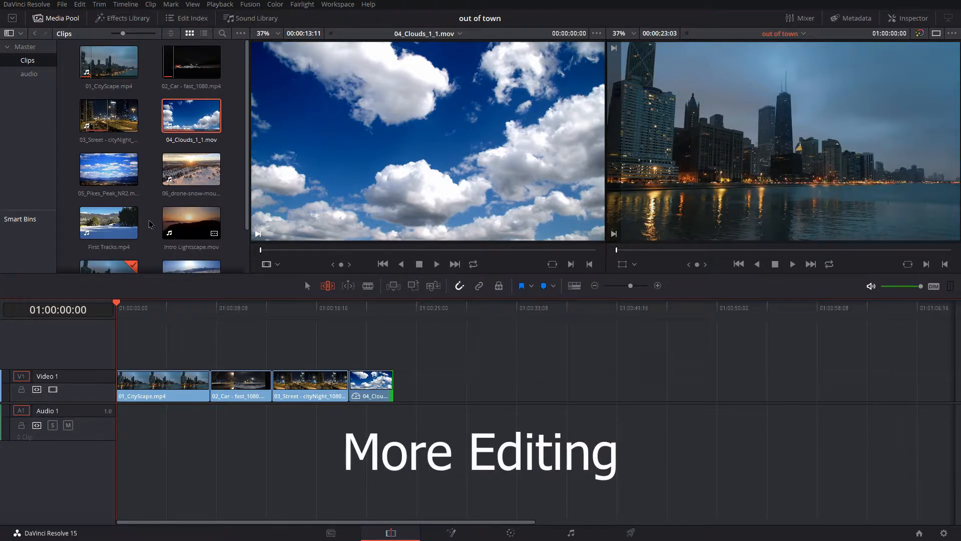
{"action": "left_click", "coordinate": [99, 177]}
{"action": "left_click_drag", "start_coordinate": [99, 176], "coordinate": [467, 386]}
Double the playback speed of the 05_Pikes_Peak_NR2.mov clip on the timeline with Change Clip Speed.
{"action": "right_click", "coordinate": [476, 390]}
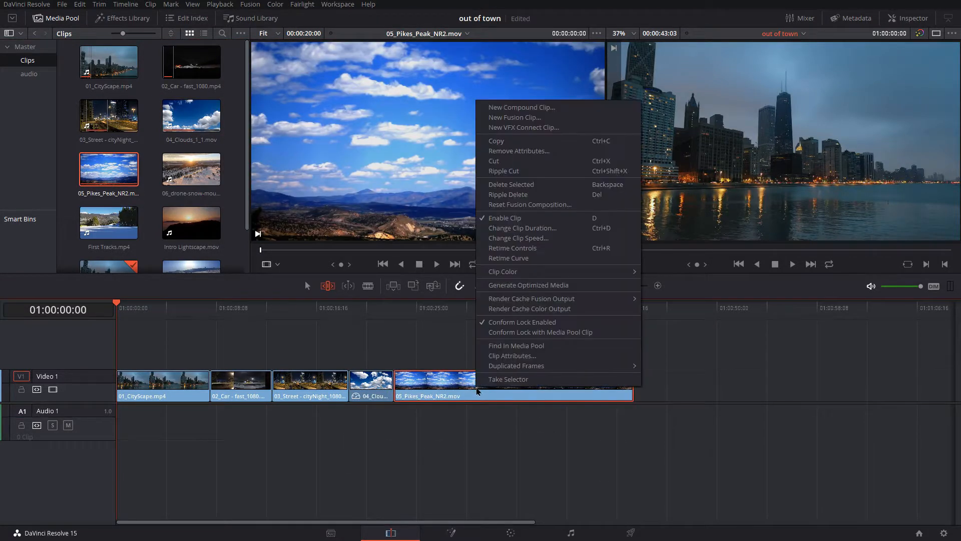
{"action": "left_click", "coordinate": [489, 383]}
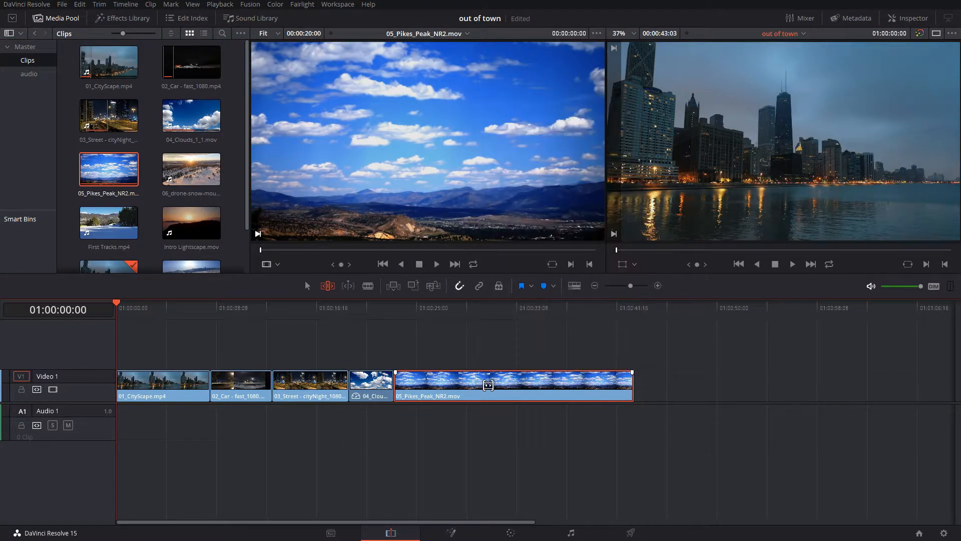
{"action": "right_click", "coordinate": [492, 387]}
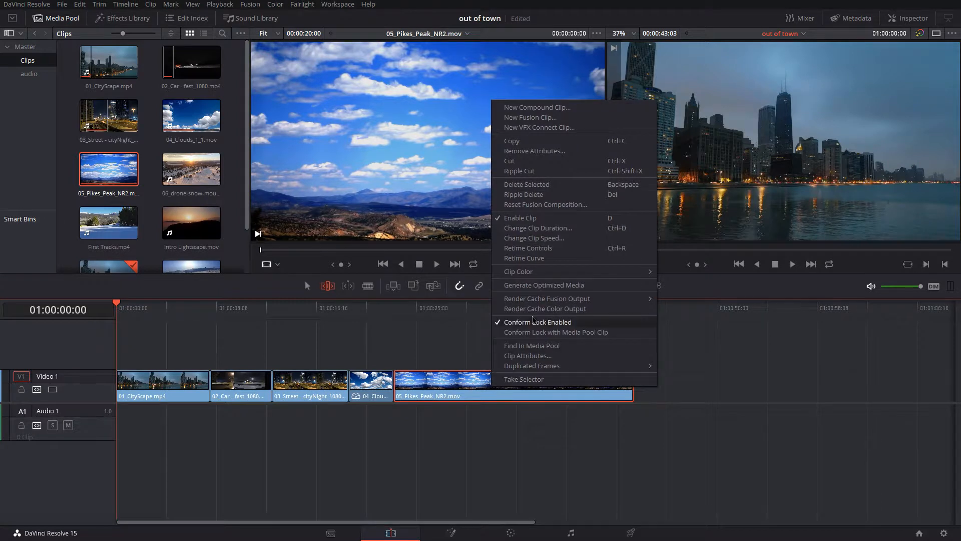
{"action": "left_click", "coordinate": [537, 239]}
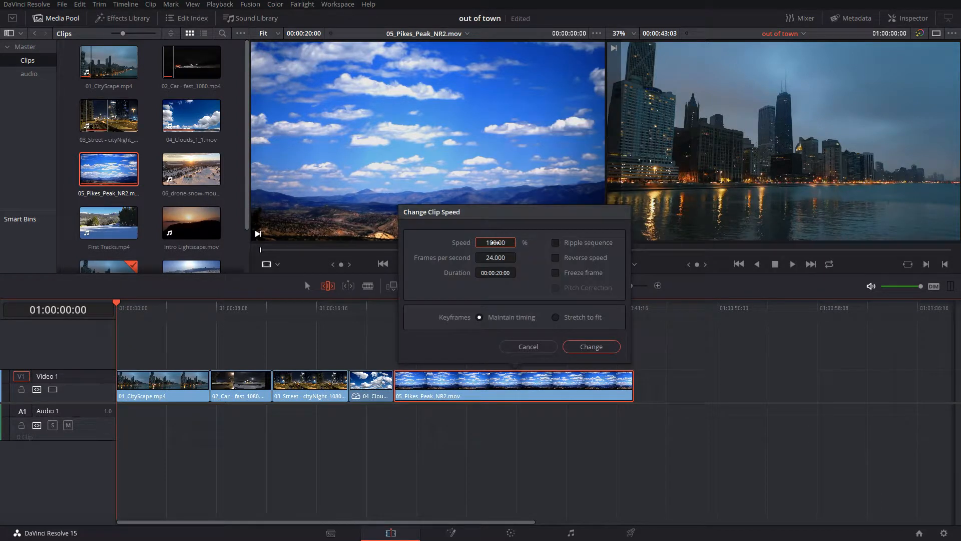
{"action": "type", "text": "5"}
{"action": "type", "text": "00"}
{"action": "key", "text": "Return"}
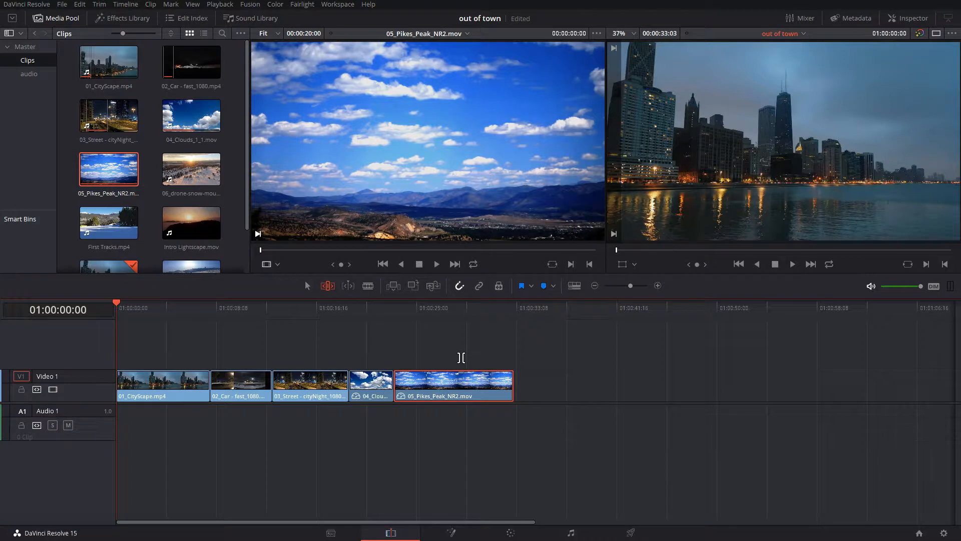
Preview the transition from the clouds clip into the Pikes Peak clip and trim the latter's end to 01:00:26:00.
{"action": "left_click_drag", "start_coordinate": [512, 386], "coordinate": [463, 387]}
{"action": "left_click", "coordinate": [379, 311]}
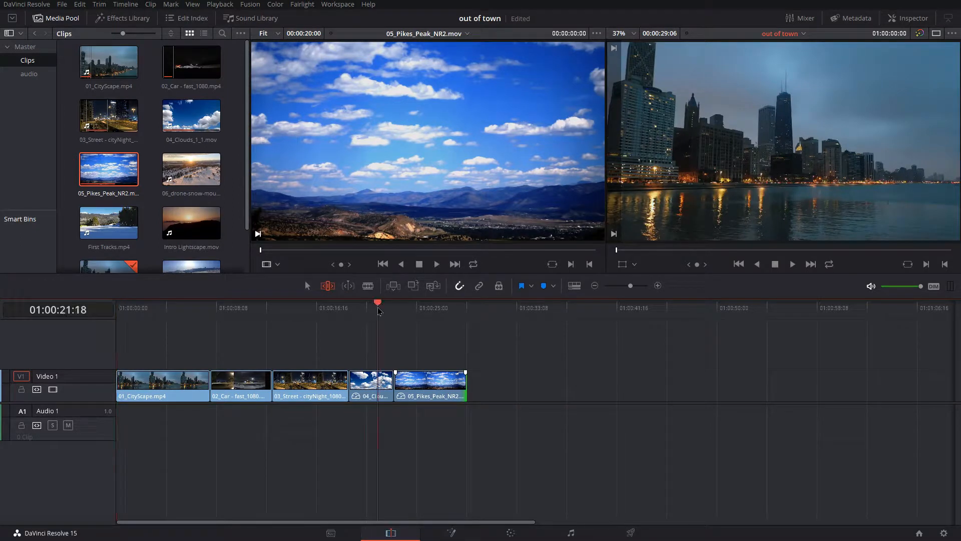
{"action": "key", "text": "space"}
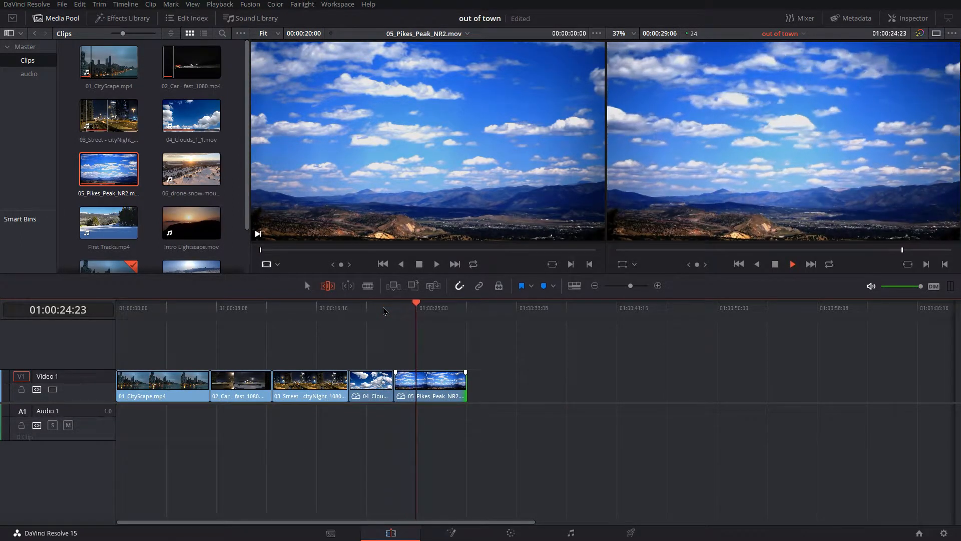
{"action": "key", "text": "space"}
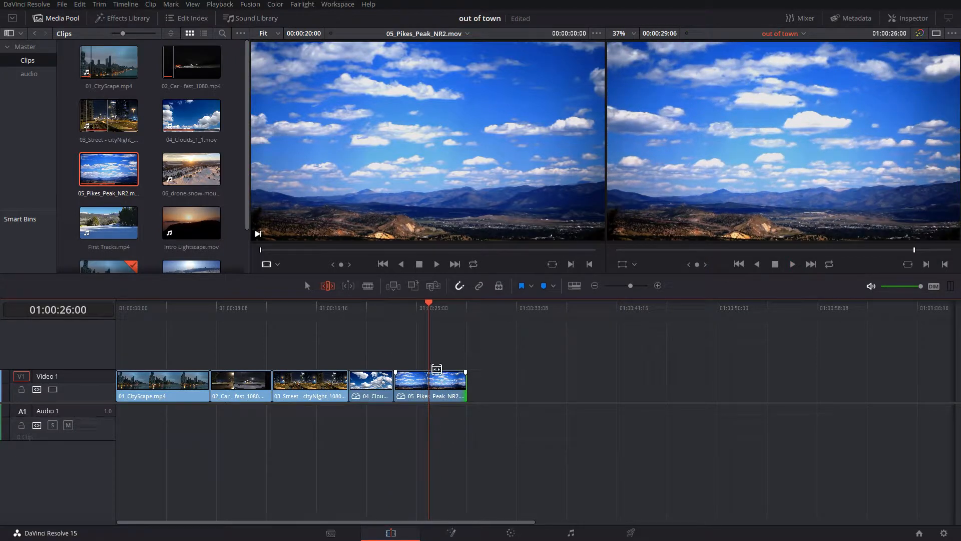
{"action": "left_click_drag", "start_coordinate": [462, 387], "coordinate": [429, 387]}
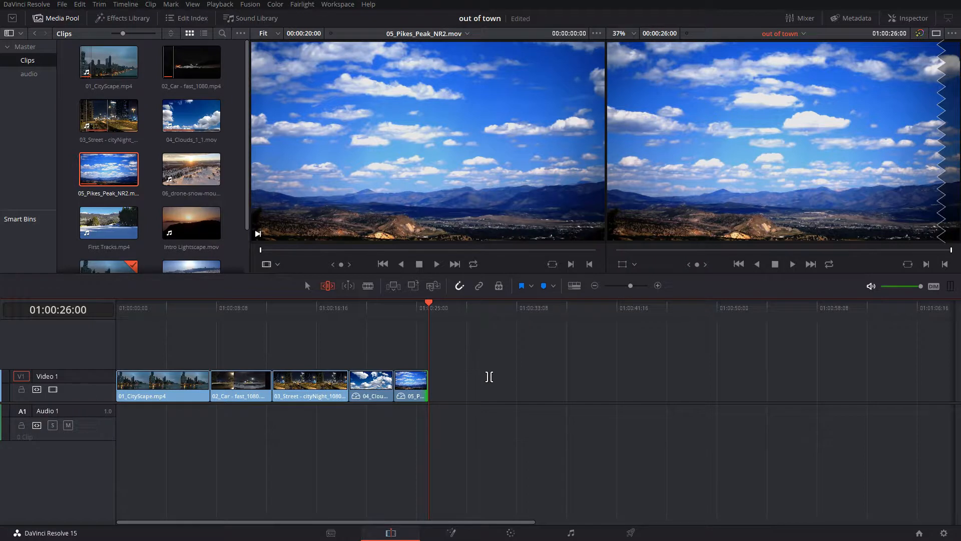
Append 06_drone-snow-mountains_1080.mp4 after the Pikes Peak clip and delete only its audio part.
{"action": "double_click", "coordinate": [191, 169]}
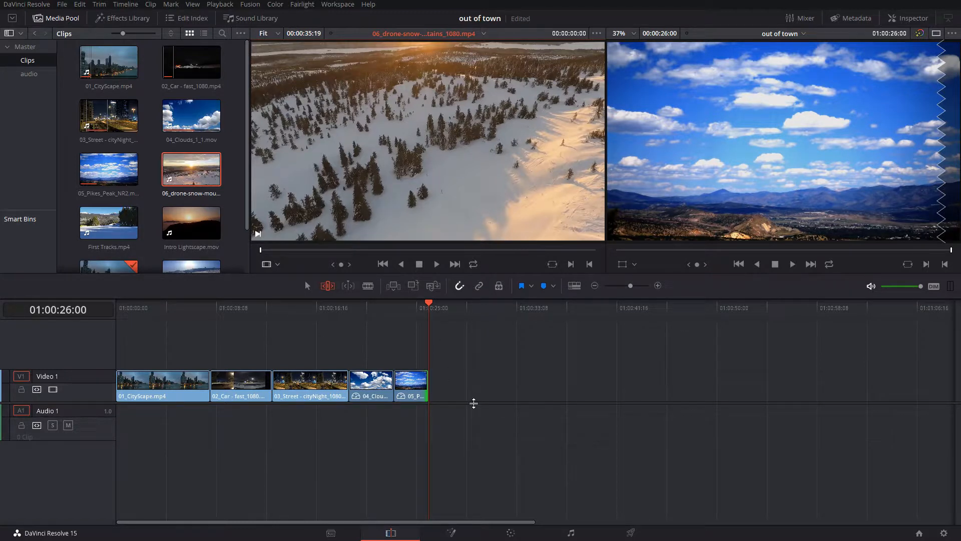
{"action": "left_click_drag", "start_coordinate": [184, 172], "coordinate": [495, 421]}
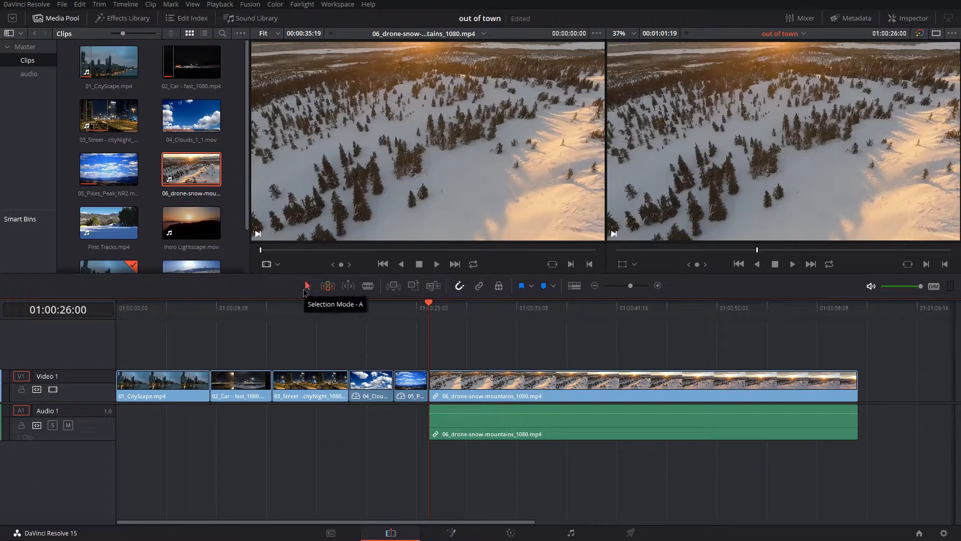
{"action": "left_click", "coordinate": [307, 287]}
{"action": "left_click", "coordinate": [498, 422]}
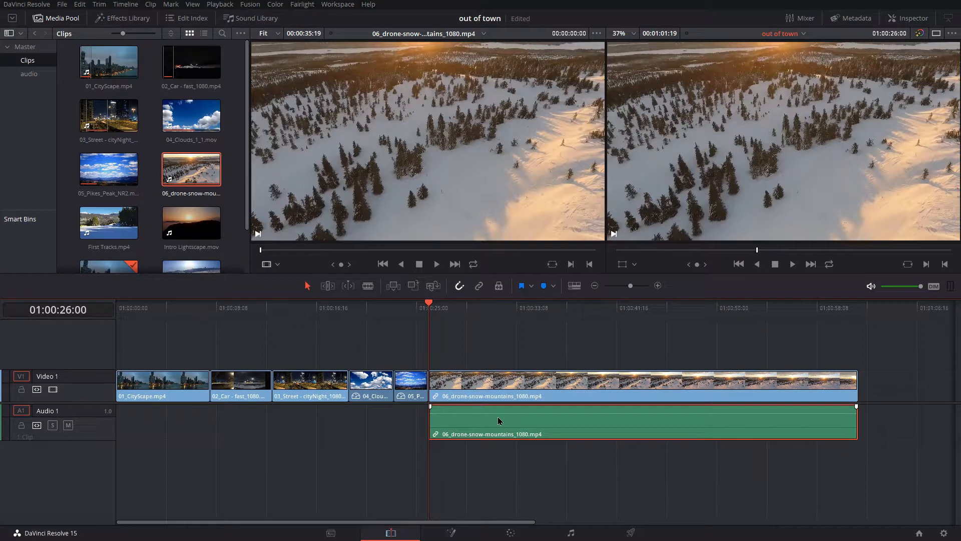
{"action": "key", "text": "Delete"}
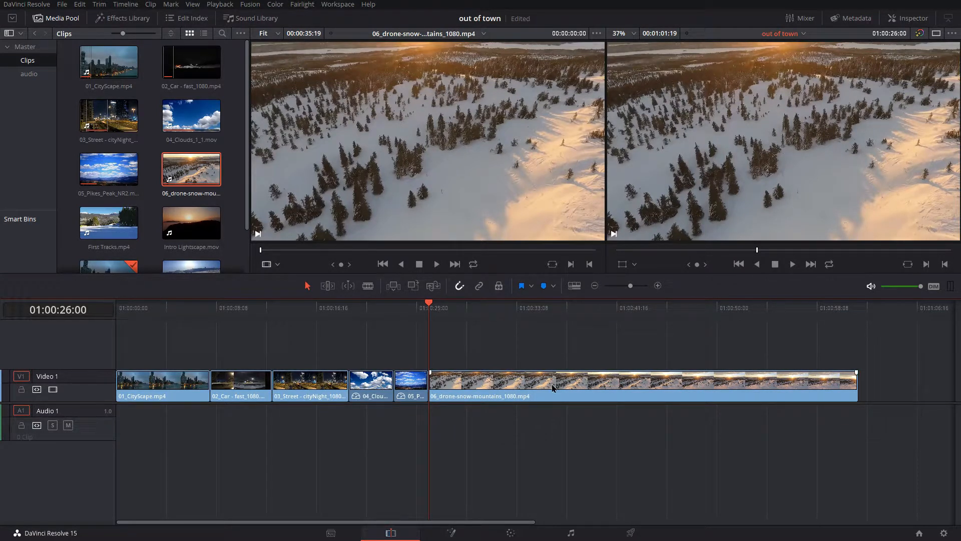
Set the drone snow mountains clip's speed to 300% and trim its end to 01:00:36:05.
{"action": "key", "text": "slash"}
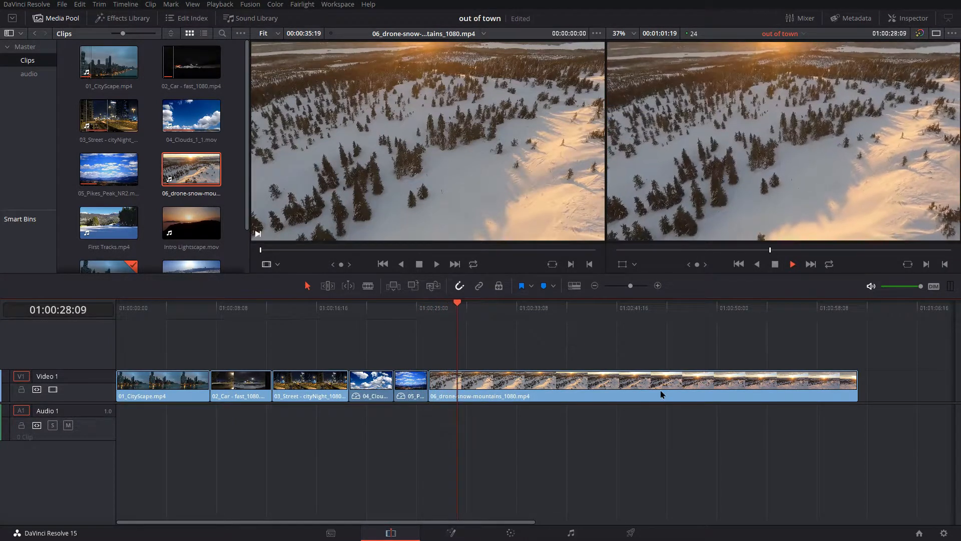
{"action": "key", "text": "space"}
{"action": "left_click", "coordinate": [405, 314]}
{"action": "right_click", "coordinate": [490, 383]}
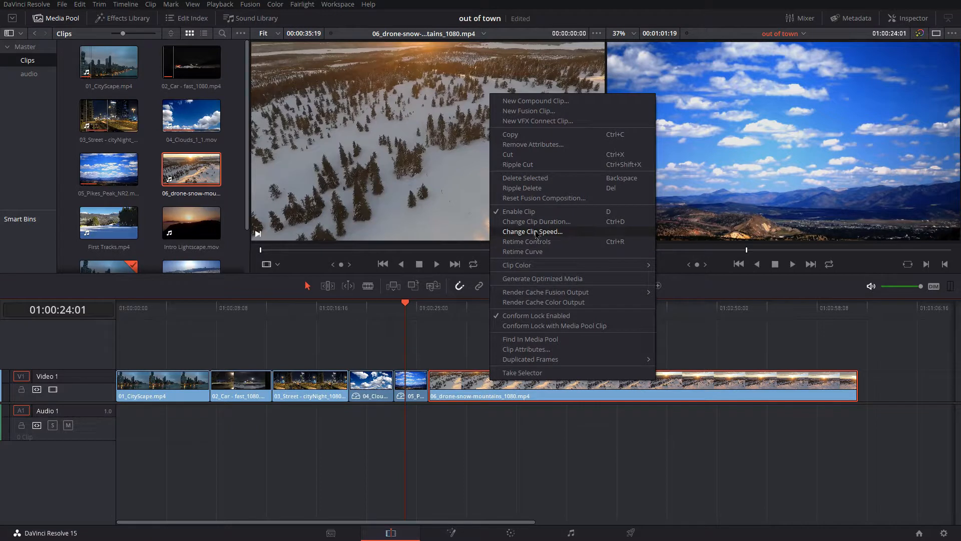
{"action": "left_click", "coordinate": [537, 231]}
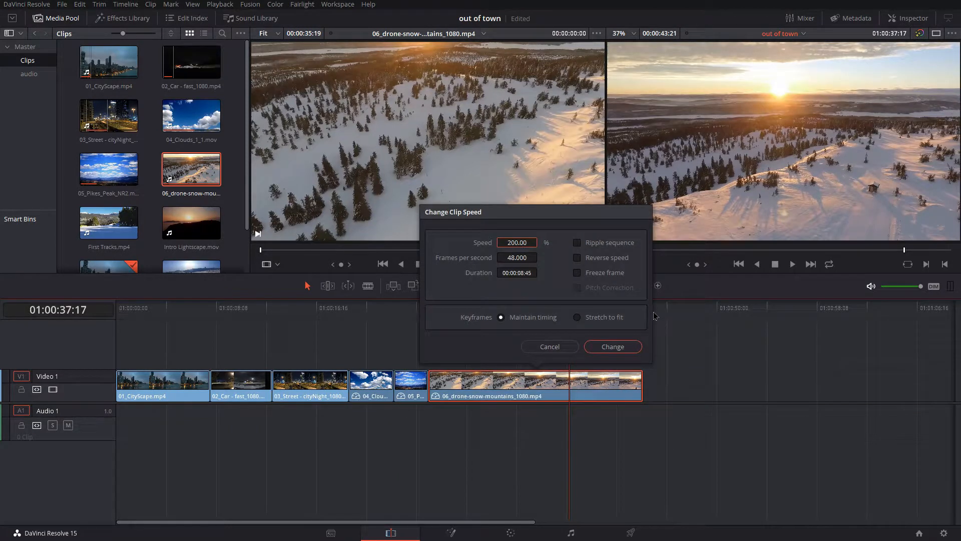
{"action": "type", "text": "300"}
{"action": "key", "text": "Return"}
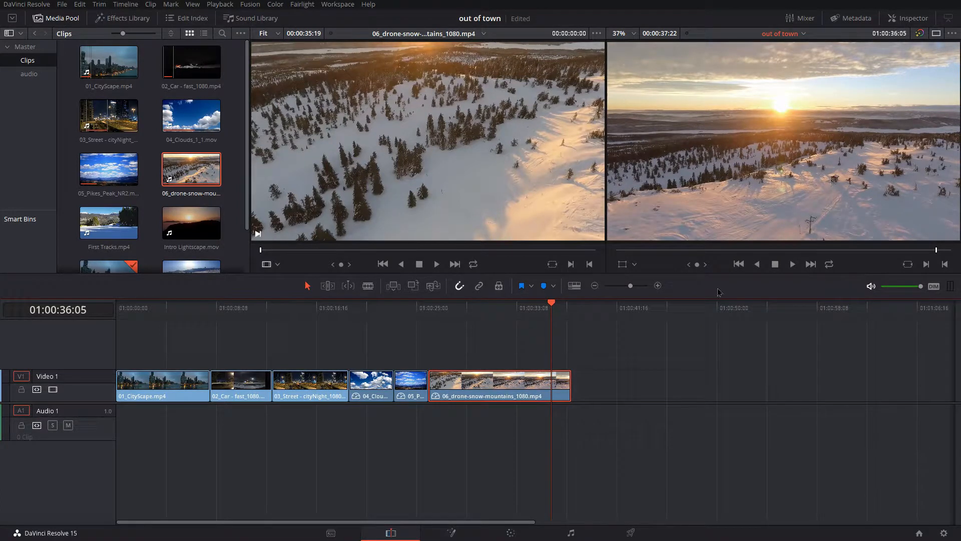
{"action": "left_click_drag", "start_coordinate": [570, 385], "coordinate": [550, 385]}
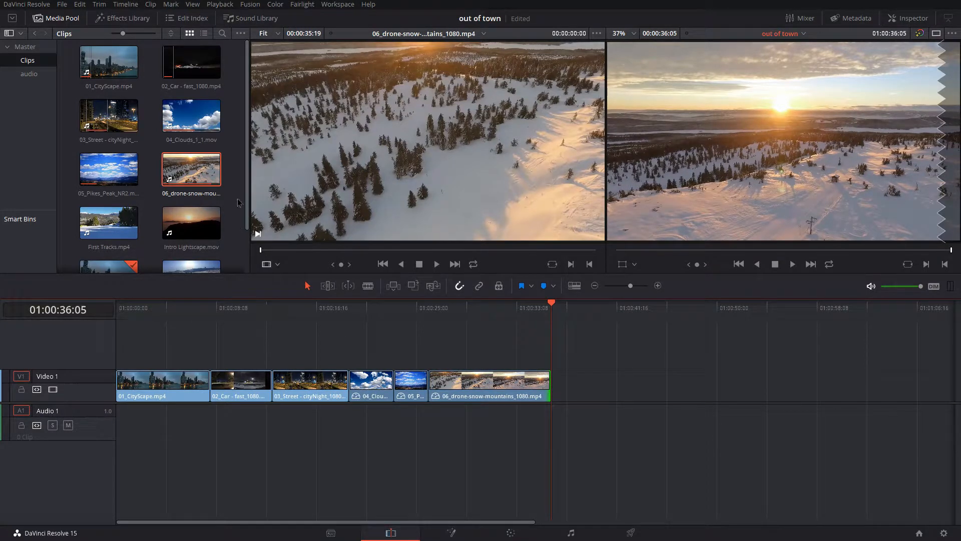
Preview First Tracks.mp4 in the source viewer, append it after the drone clip, and mute the Audio 1 track.
{"action": "scroll", "coordinate": [238, 202], "scroll_direction": "down", "scroll_amount": 2}
{"action": "left_click", "coordinate": [101, 178]}
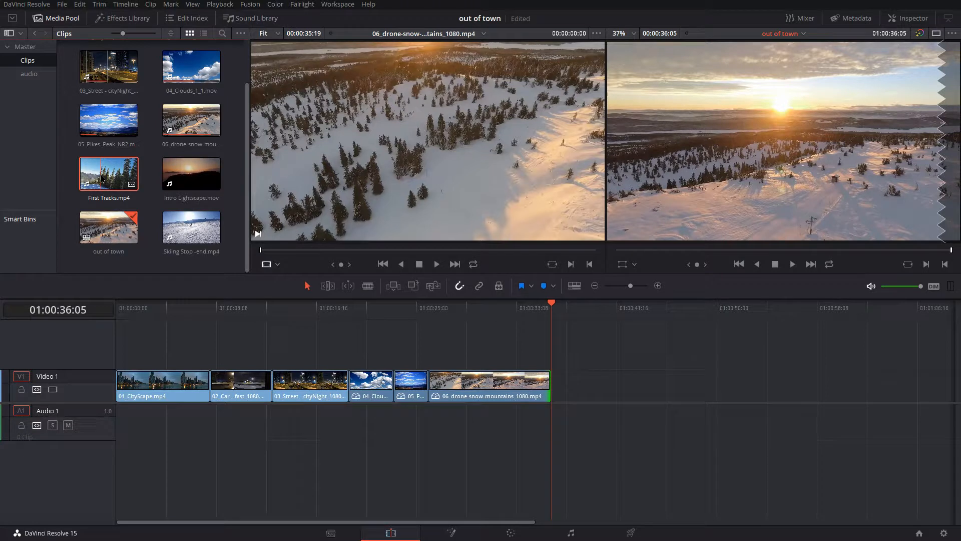
{"action": "double_click", "coordinate": [101, 177]}
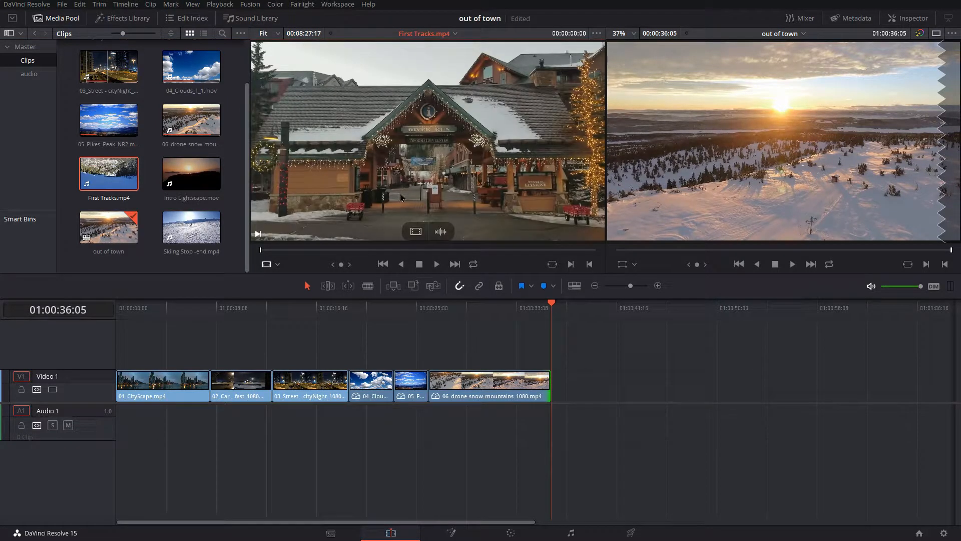
{"action": "key", "text": "space"}
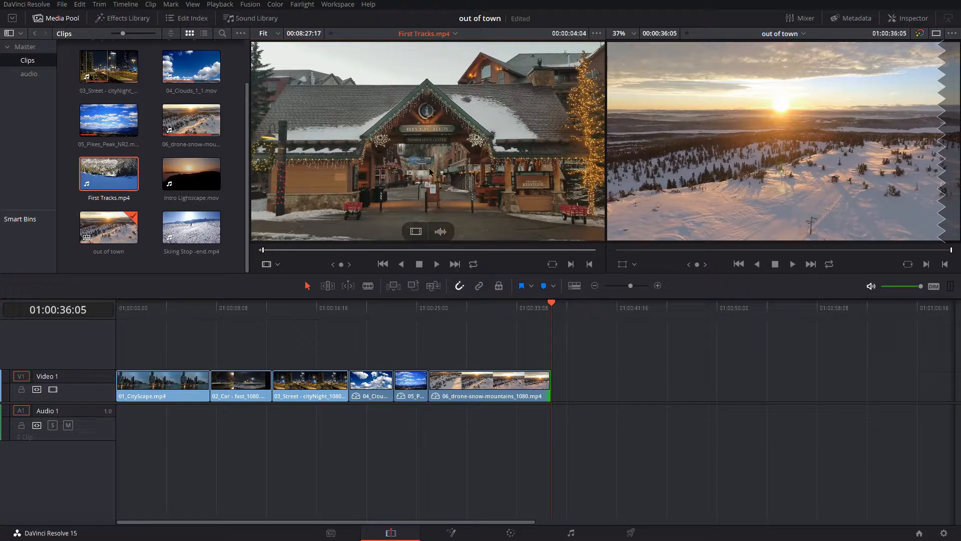
{"action": "left_click_drag", "start_coordinate": [365, 168], "coordinate": [559, 396]}
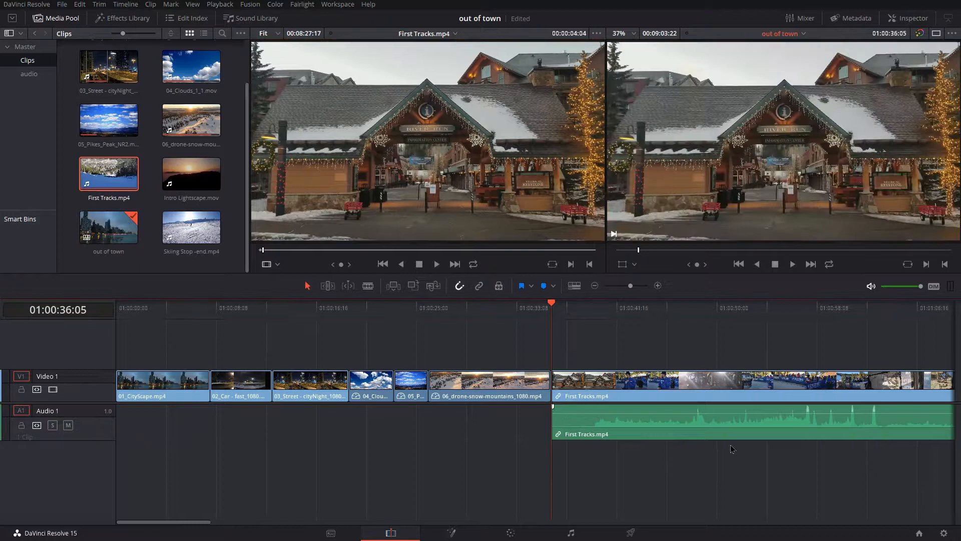
{"action": "left_click", "coordinate": [595, 426]}
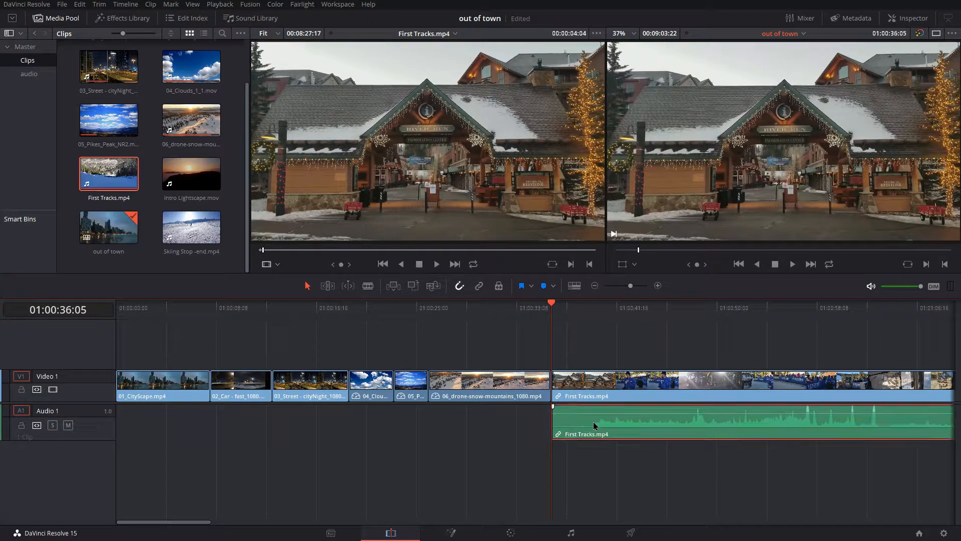
{"action": "left_click", "coordinate": [69, 425]}
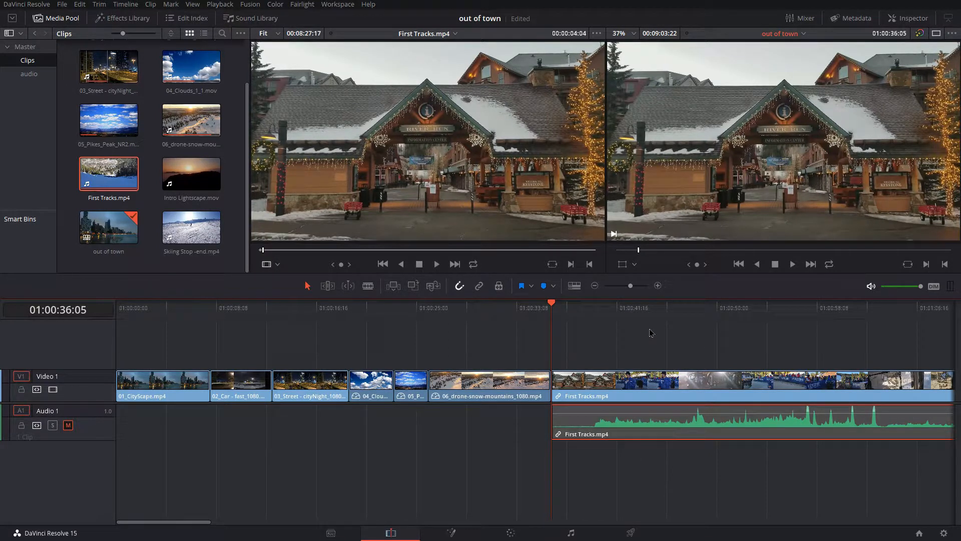
Split the video part of First Tracks.mp4 on the timeline at 01:00:39:00 and 01:00:42:14.
{"action": "key", "text": "space"}
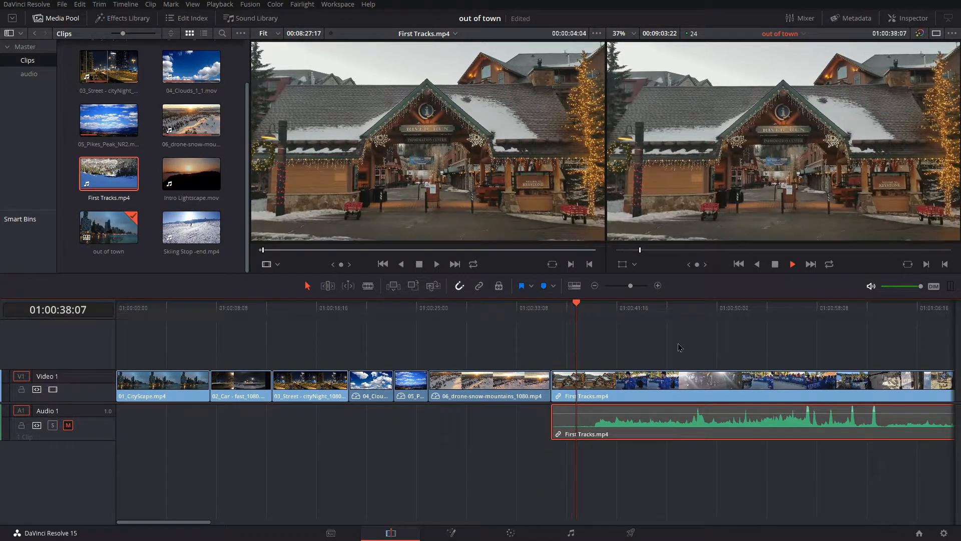
{"action": "key", "text": "space"}
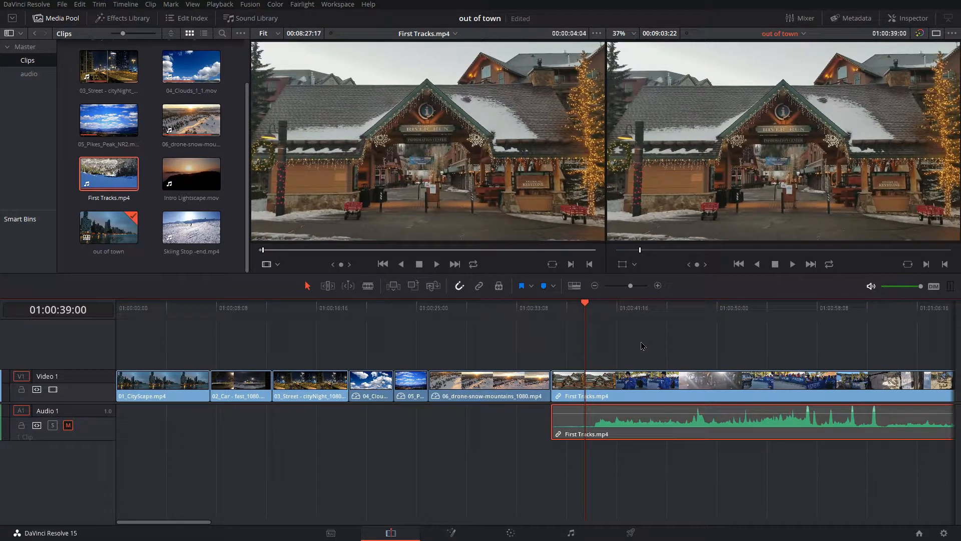
{"action": "left_click", "coordinate": [367, 286]}
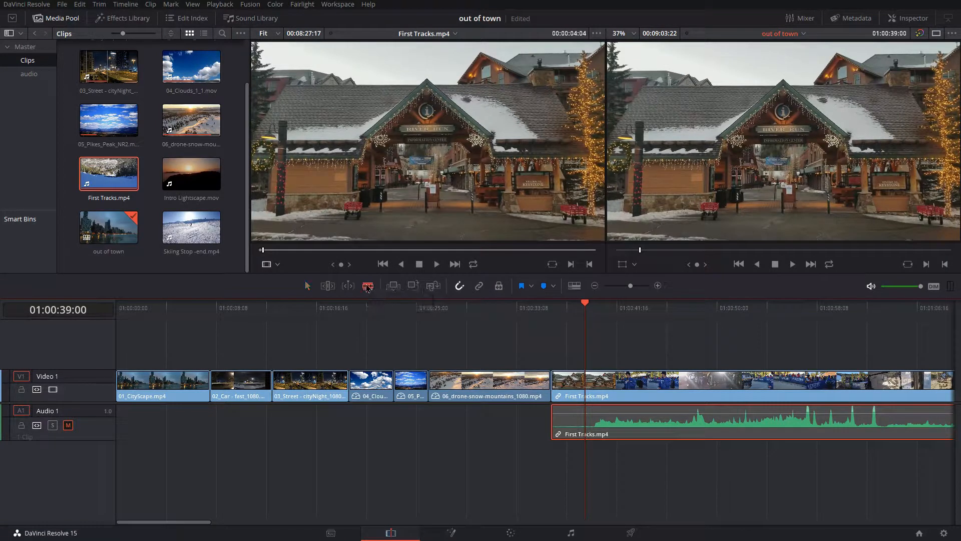
{"action": "left_click", "coordinate": [587, 387]}
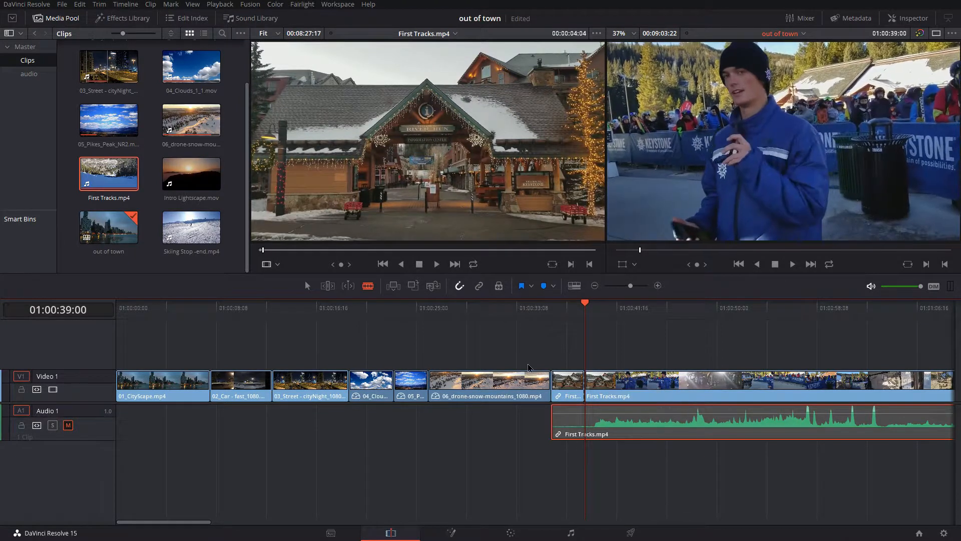
{"action": "key", "text": "space"}
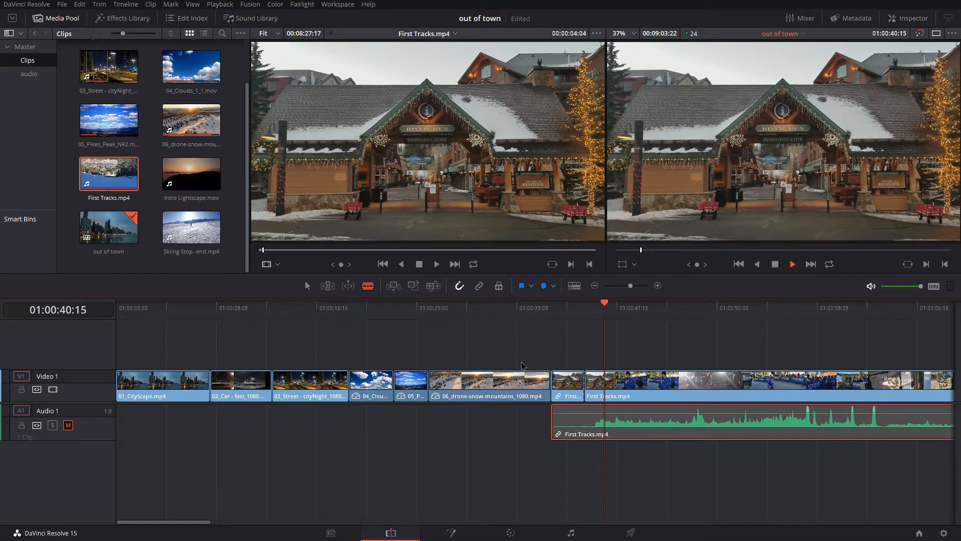
{"action": "left_click", "coordinate": [629, 386]}
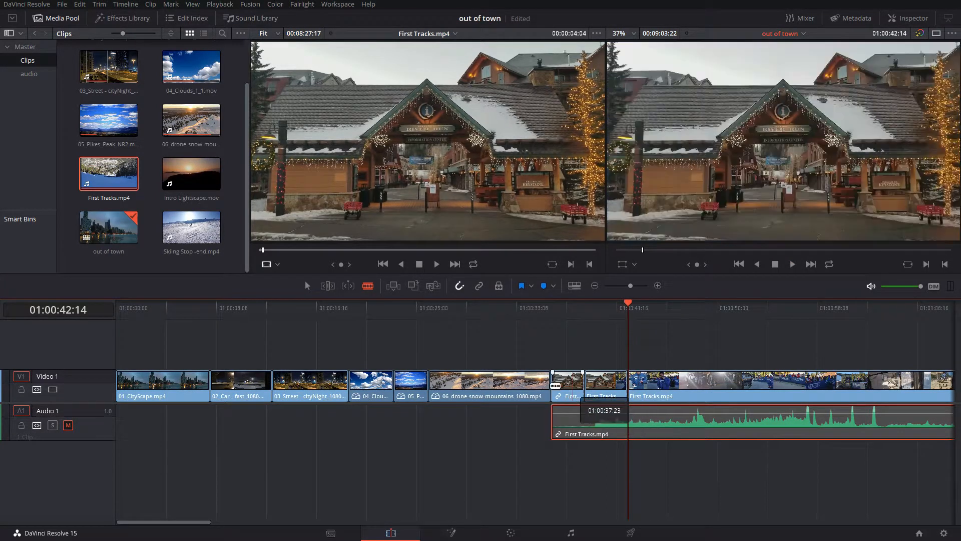
Delete the First Tracks.mp4 video segment between 01:00:39:00 and 01:00:42:14 and close the gap with Ripple Delete.
{"action": "left_click", "coordinate": [607, 394]}
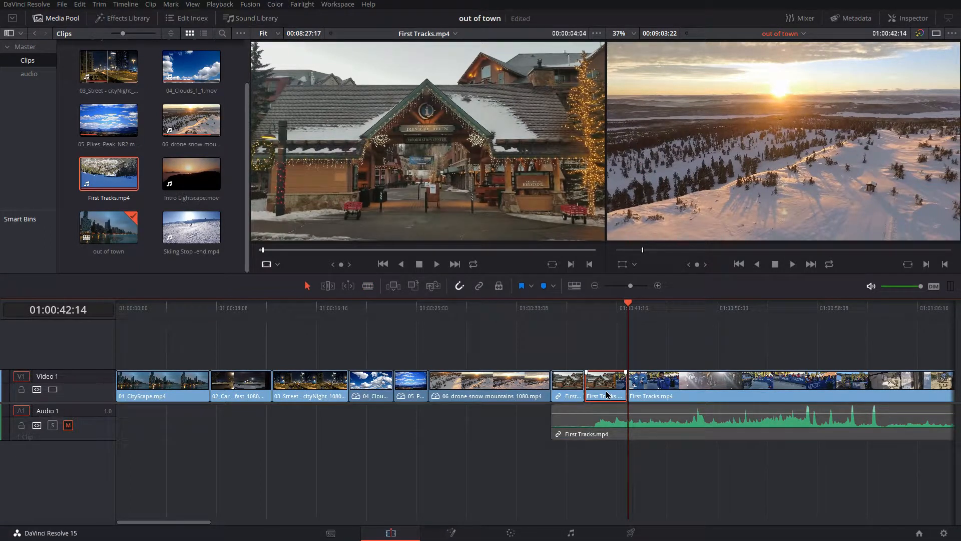
{"action": "key", "text": "BackSpace"}
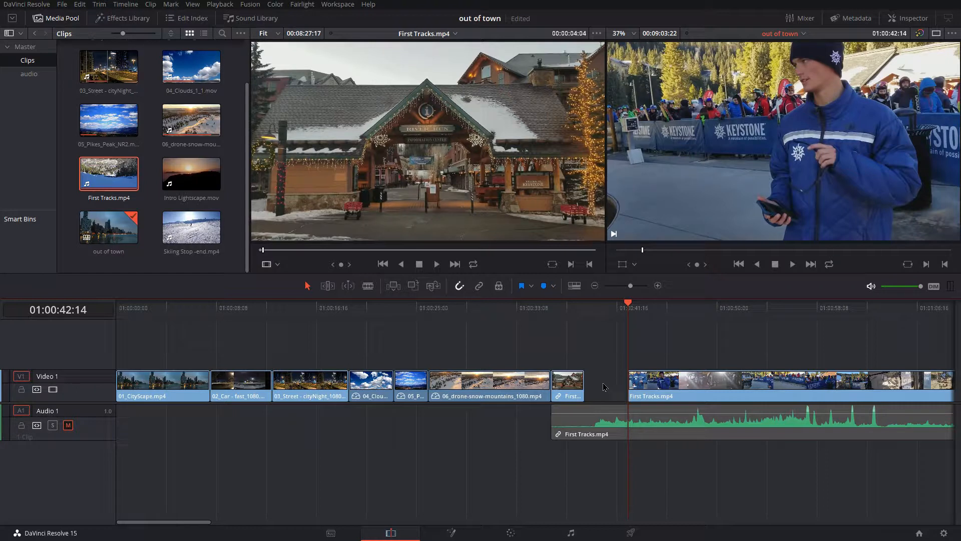
{"action": "right_click", "coordinate": [600, 390]}
{"action": "left_click", "coordinate": [601, 389]}
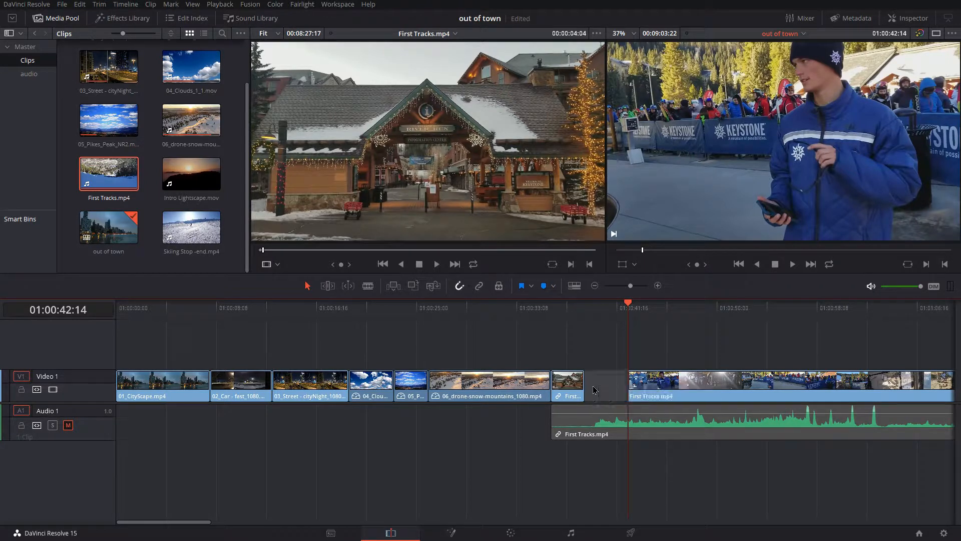
{"action": "right_click", "coordinate": [601, 389]}
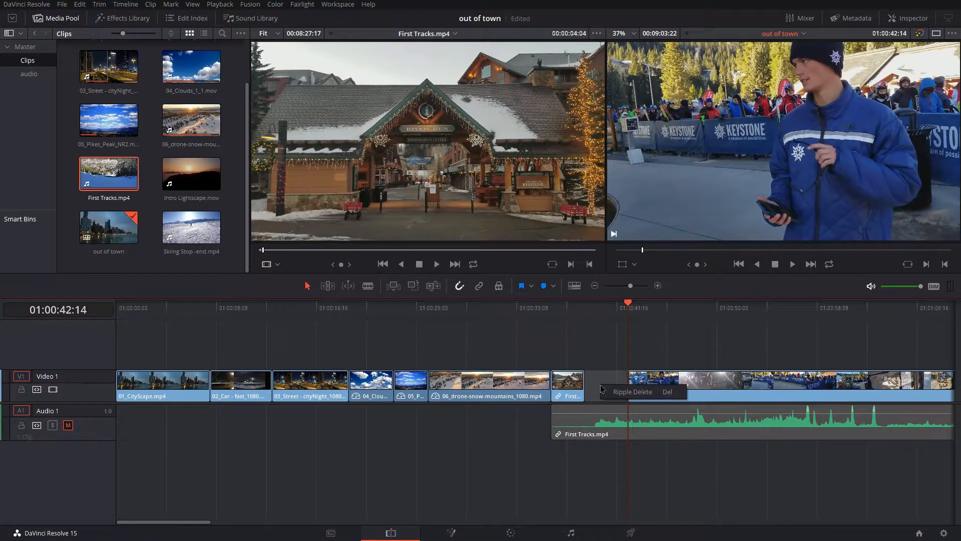
{"action": "left_click", "coordinate": [632, 391]}
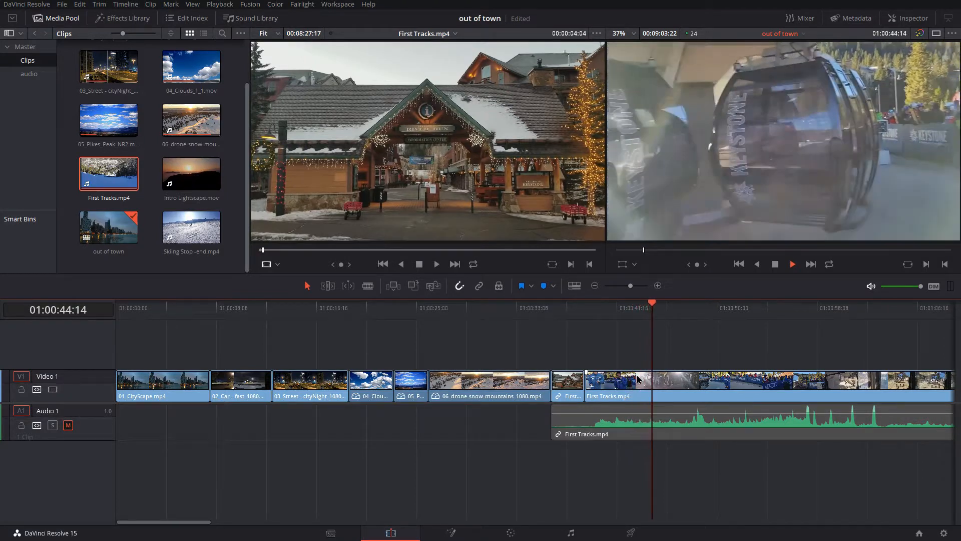
Split the video part of First Tracks.mp4 at 01:00:45:22, at the end of the passing gondola shot.
{"action": "key", "text": "space"}
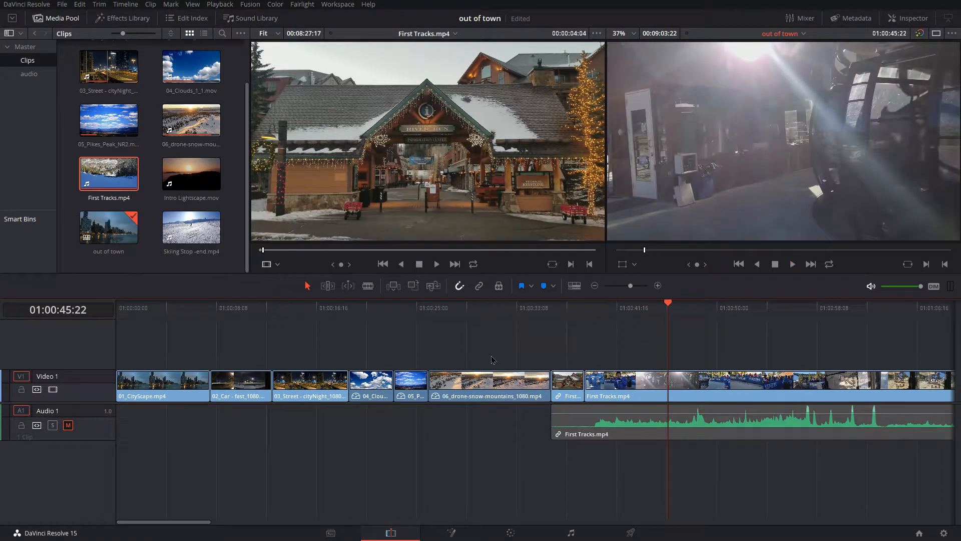
{"action": "key", "text": "b"}
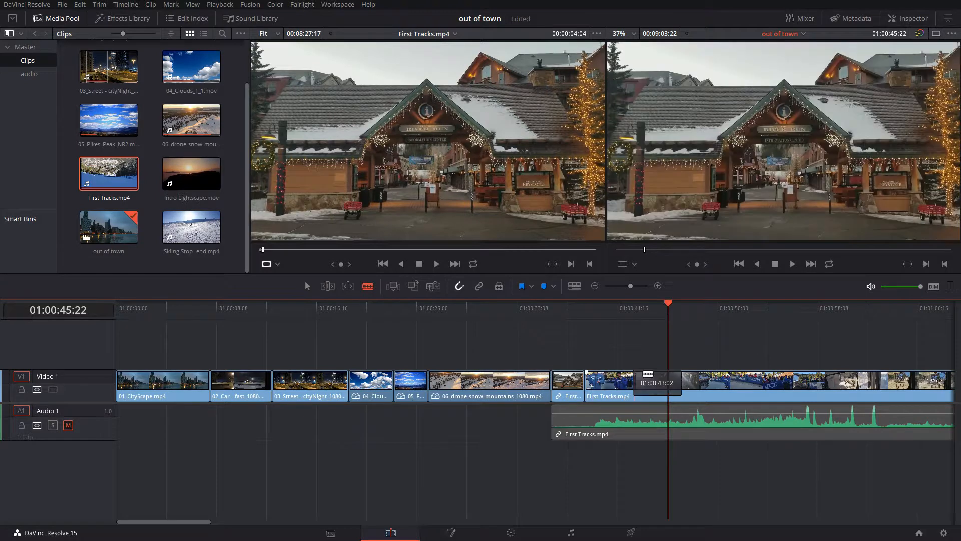
{"action": "left_click", "coordinate": [670, 384]}
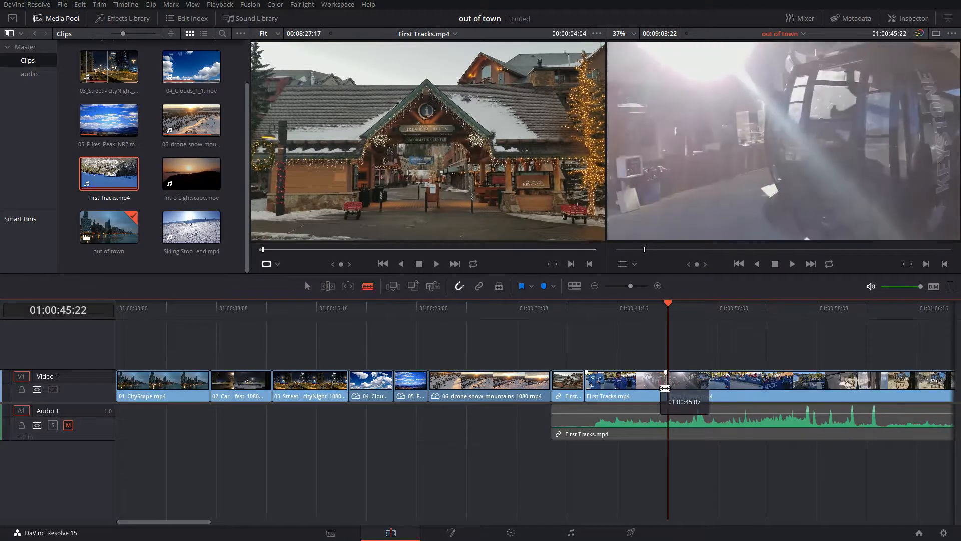
Cut out the First Tracks.mp4 video segment between 01:00:45:22 and 01:01:09:17 and ripple delete the remaining gap.
{"action": "key", "text": "space"}
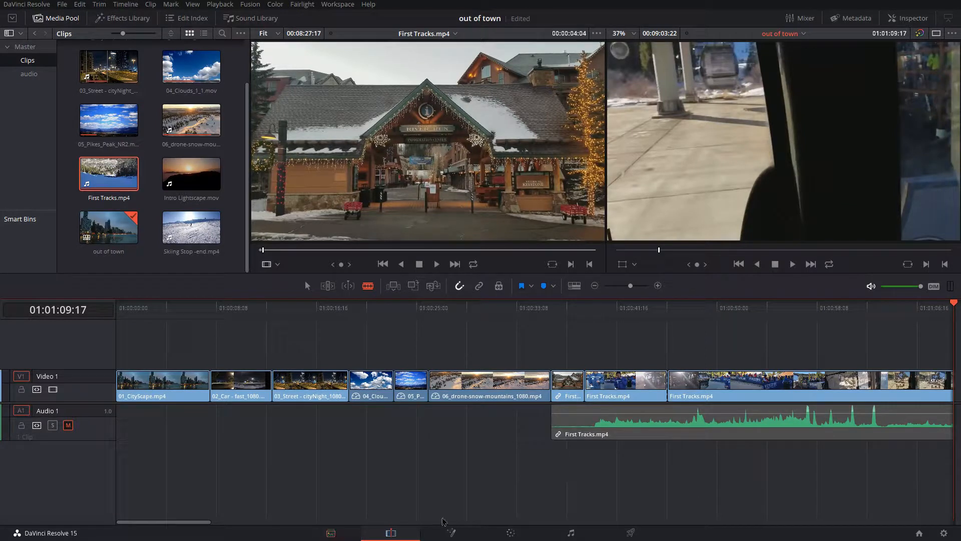
{"action": "left_click_drag", "start_coordinate": [203, 524], "coordinate": [250, 524]}
{"action": "left_click_drag", "start_coordinate": [523, 383], "coordinate": [543, 391]}
{"action": "right_click", "coordinate": [474, 389]}
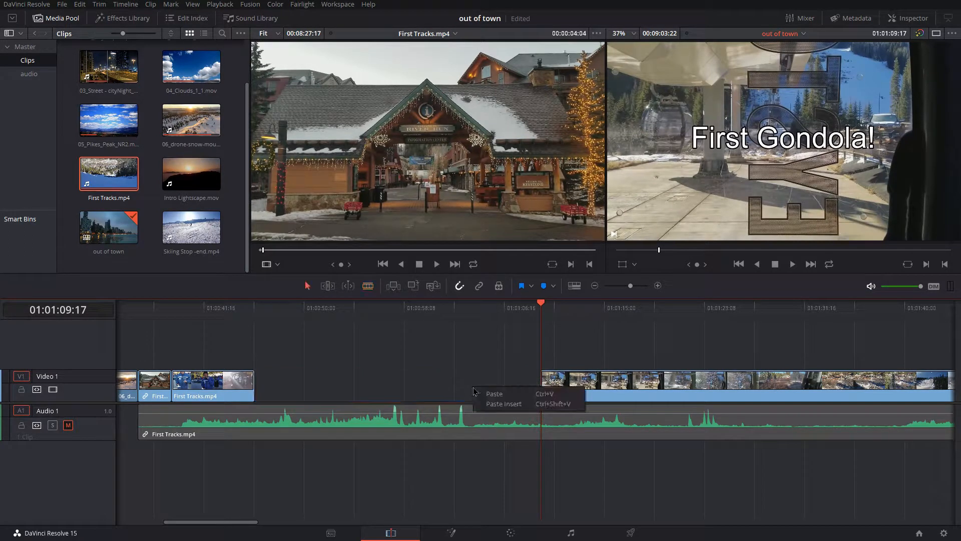
{"action": "left_click", "coordinate": [473, 389]}
{"action": "left_click", "coordinate": [474, 391]}
{"action": "right_click", "coordinate": [473, 391]}
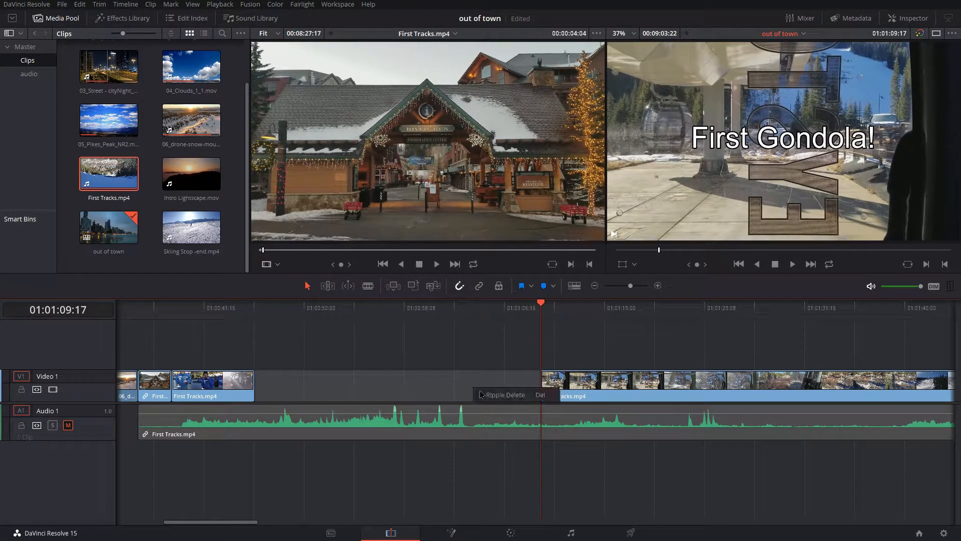
{"action": "left_click", "coordinate": [498, 392]}
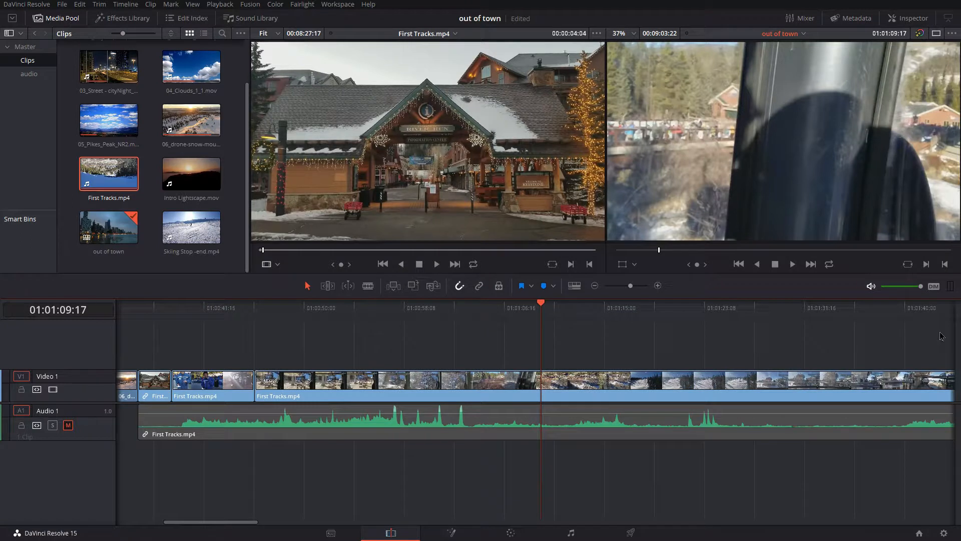
Split the video part of First Tracks.mp4 at 01:00:50:20 and at 01:01:33:11.
{"action": "left_click", "coordinate": [245, 316]}
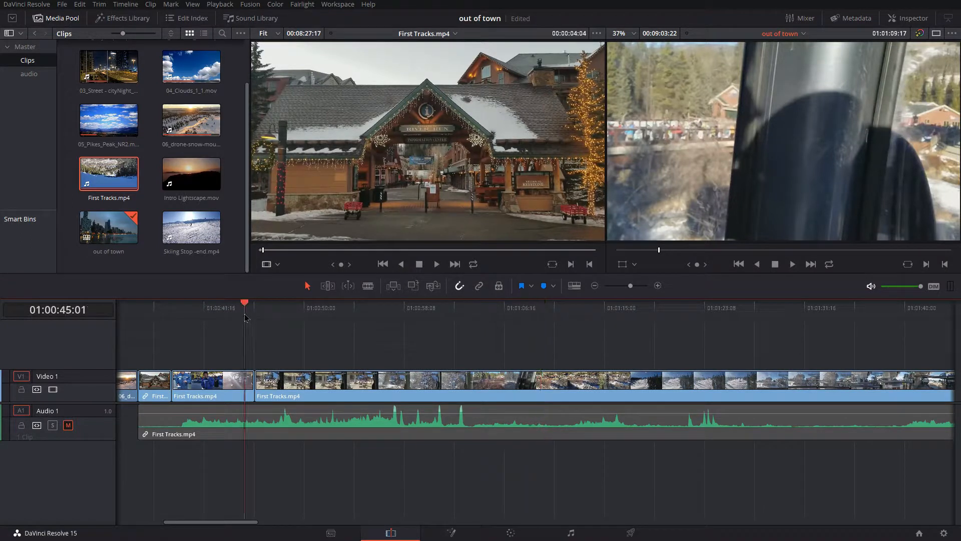
{"action": "key", "text": "space"}
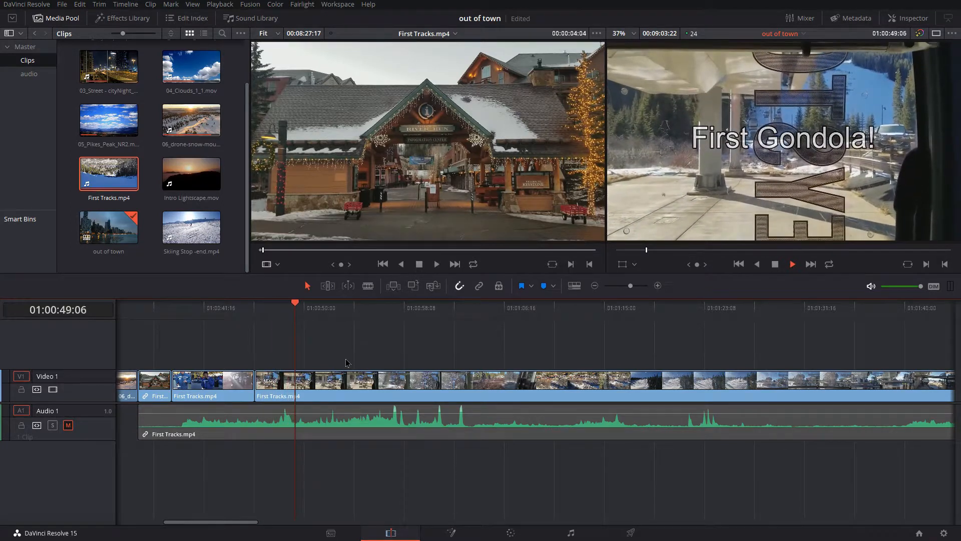
{"action": "key", "text": "space"}
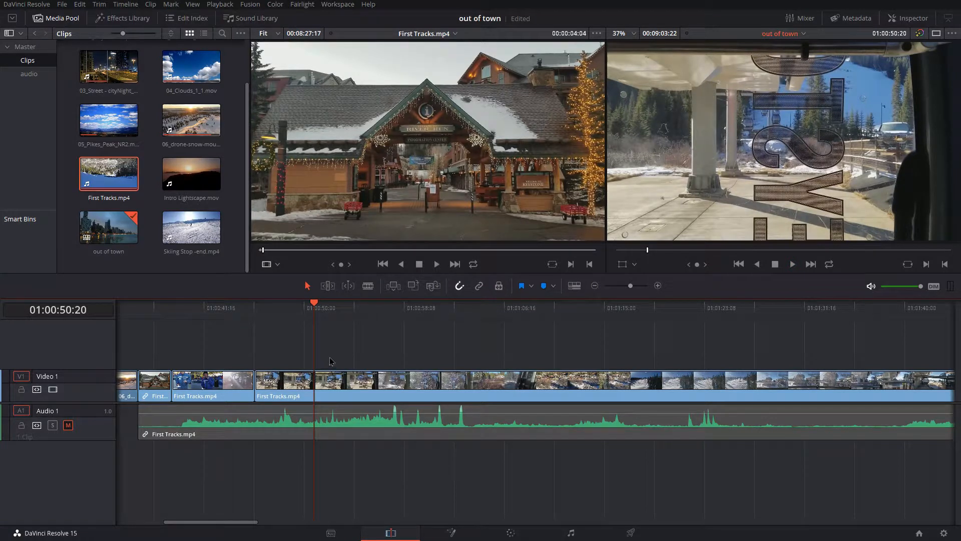
{"action": "key", "text": "b"}
{"action": "left_click", "coordinate": [314, 383]}
{"action": "left_click_drag", "start_coordinate": [315, 303], "coordinate": [828, 333]}
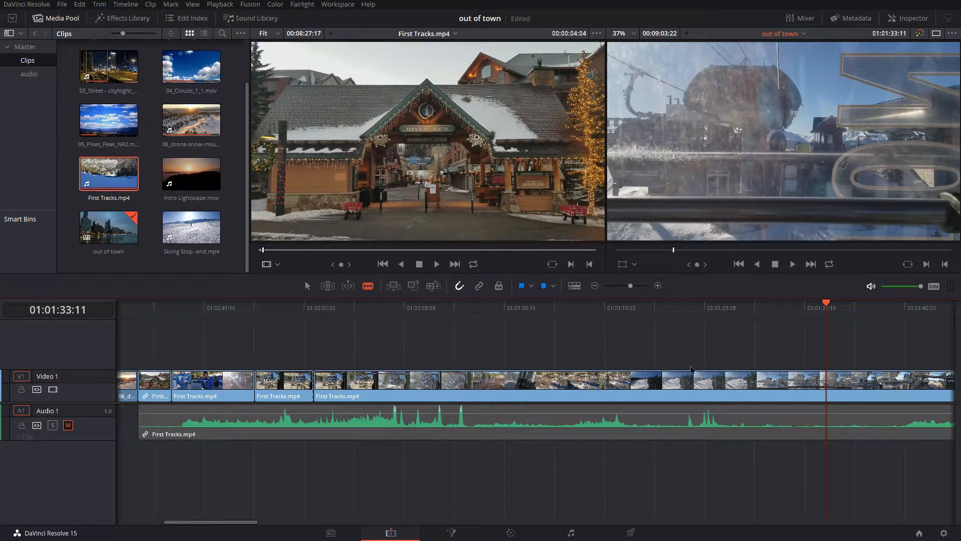
{"action": "left_click_drag", "start_coordinate": [831, 382], "coordinate": [830, 382]}
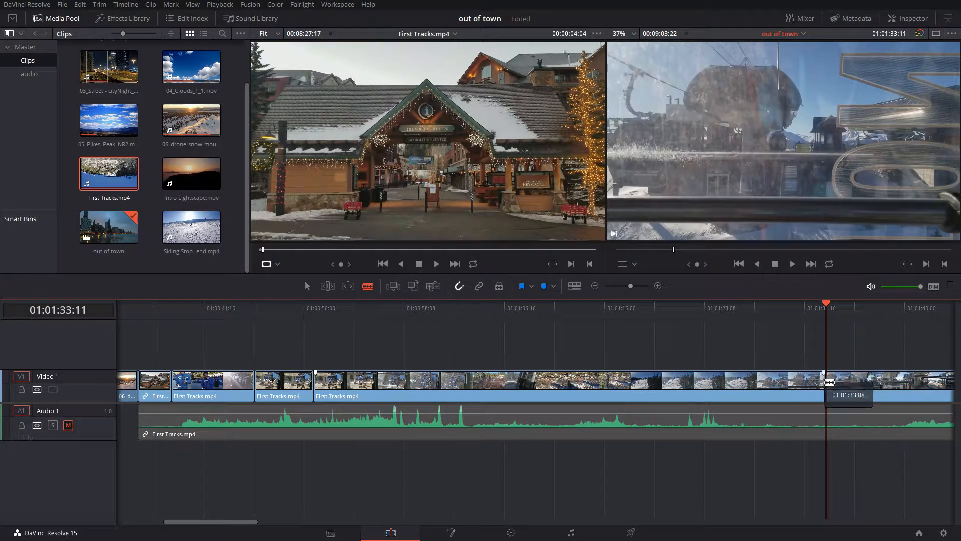
{"action": "left_click", "coordinate": [830, 382]}
Delete the First Tracks.mp4 video segment between 01:00:50:20 and 01:01:33:11, ripple delete its gap, and play back the join.
{"action": "key", "text": "a"}
{"action": "left_click", "coordinate": [690, 390]}
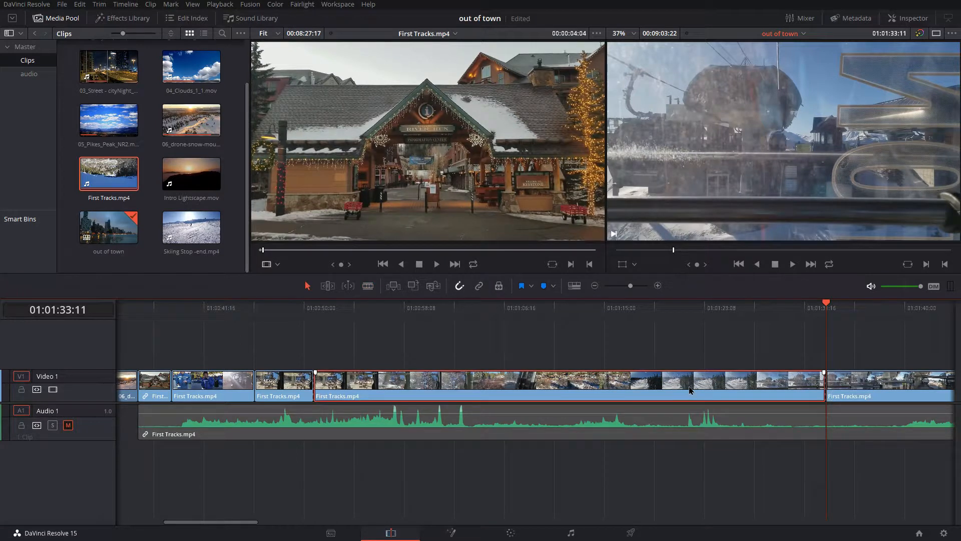
{"action": "key", "text": "Delete"}
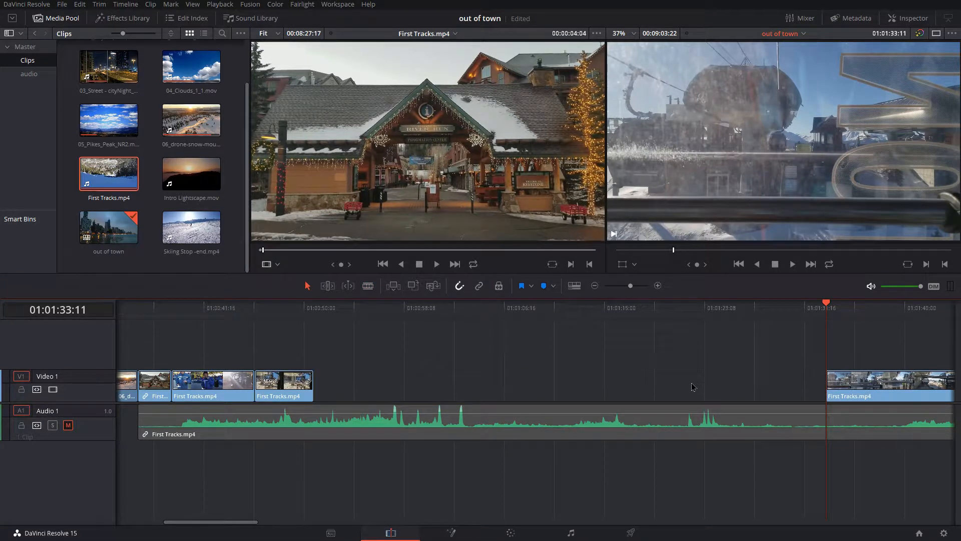
{"action": "right_click", "coordinate": [693, 387]}
{"action": "left_click", "coordinate": [693, 386]}
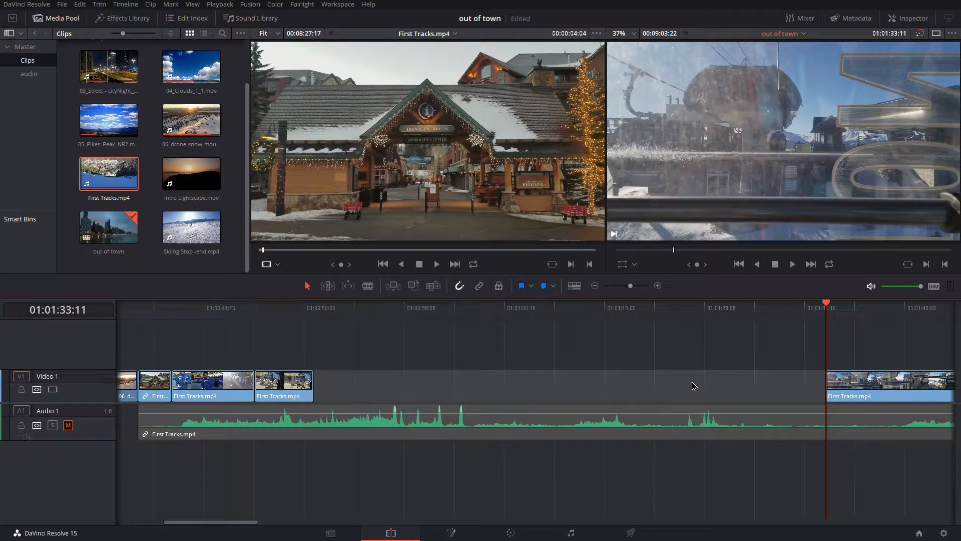
{"action": "right_click", "coordinate": [692, 385]}
{"action": "left_click", "coordinate": [708, 390]}
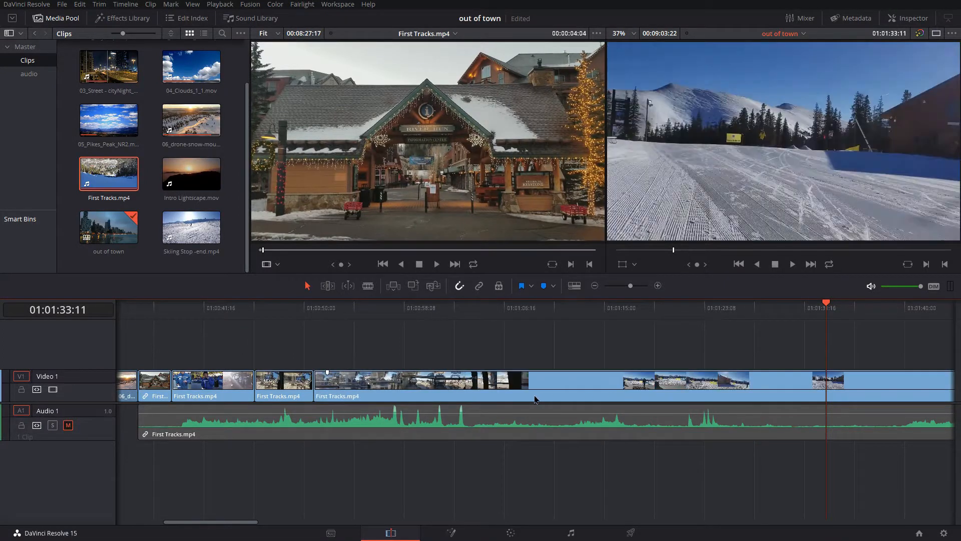
{"action": "left_click", "coordinate": [299, 309]}
{"action": "key", "text": "space"}
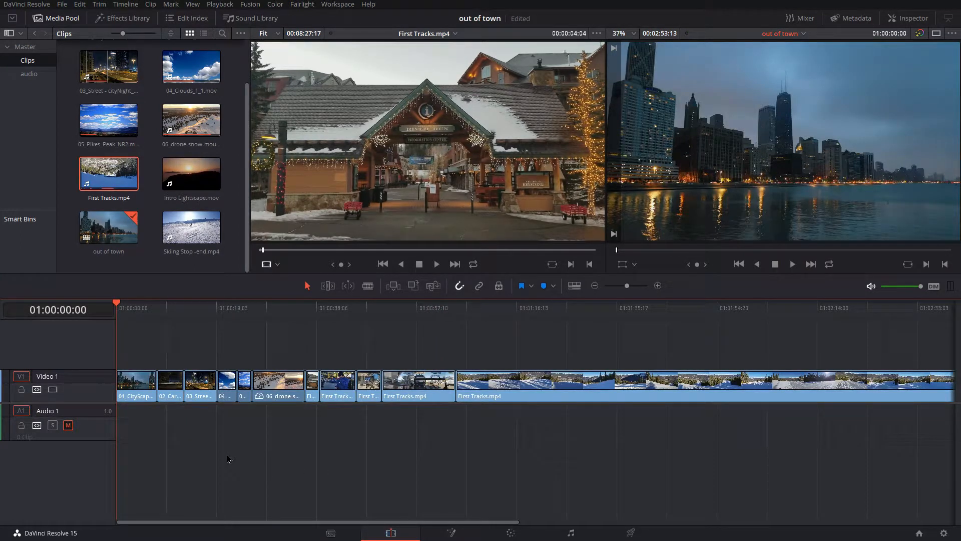
Show the Effects Library and add a short fade-in at the start of the 01_CityScape.mp4 clip.
{"action": "left_click", "coordinate": [125, 20]}
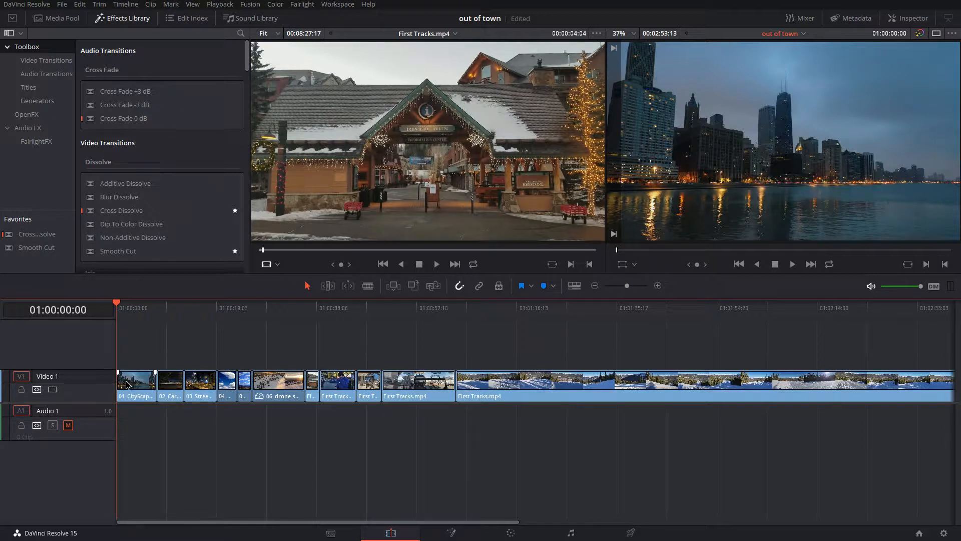
{"action": "left_click", "coordinate": [125, 385]}
{"action": "left_click_drag", "start_coordinate": [117, 373], "coordinate": [122, 374]}
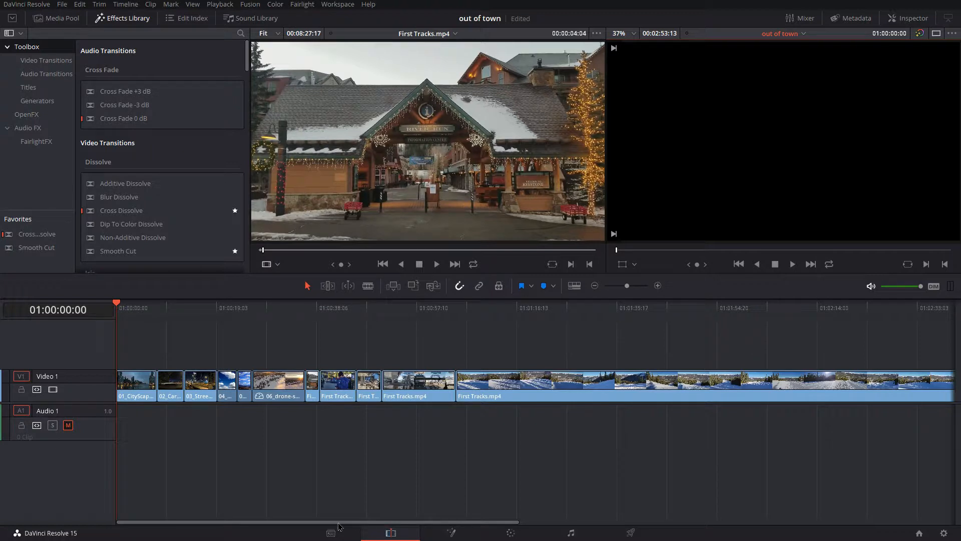
Add a short fade-out at the end of the last First Tracks.mp4 clip on the timeline.
{"action": "key", "text": "End"}
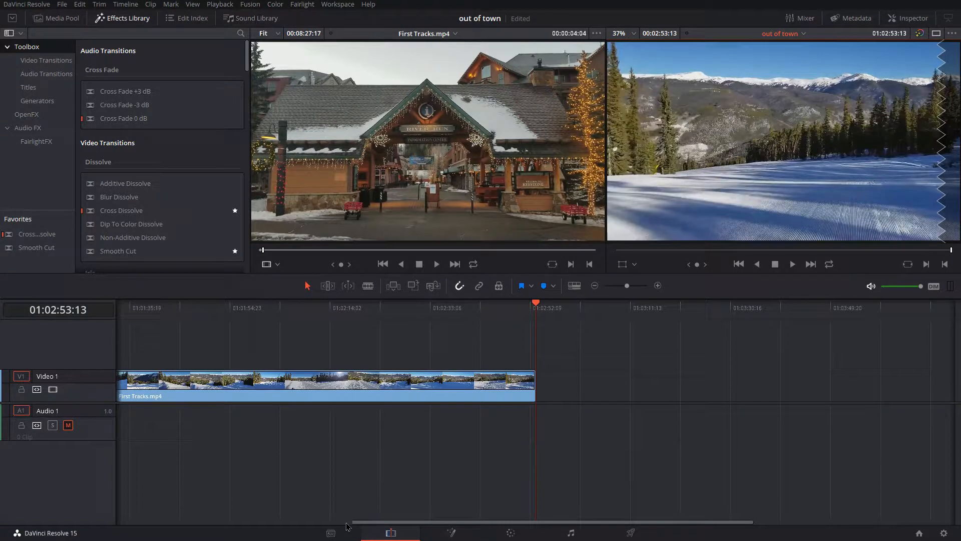
{"action": "left_click", "coordinate": [512, 399]}
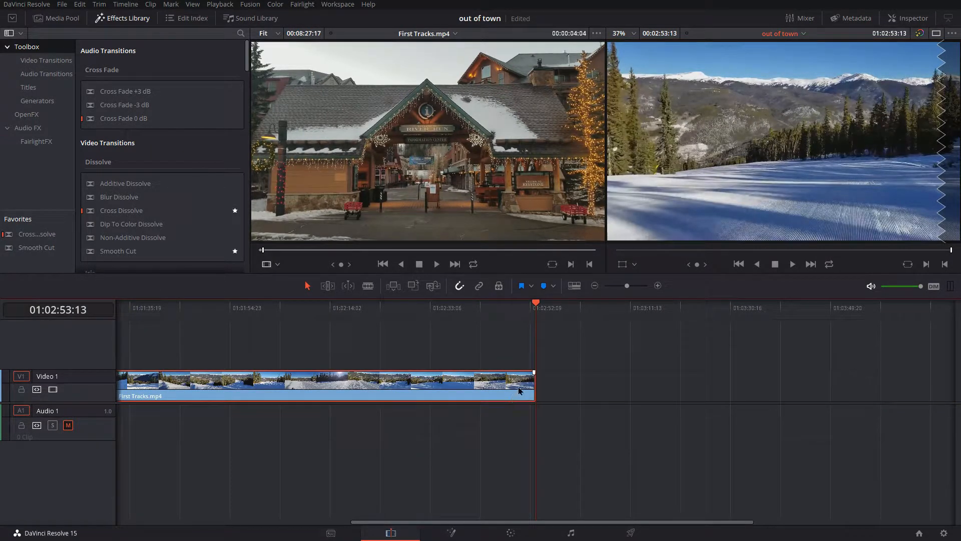
{"action": "left_click_drag", "start_coordinate": [534, 372], "coordinate": [527, 371]}
Add Cross Dissolve to the selected cuts from 01_CityScape.mp4 through 06_drone-snow-mountains_1080.mp4, trimming clips that have insufficient handles.
{"action": "key", "text": "Home"}
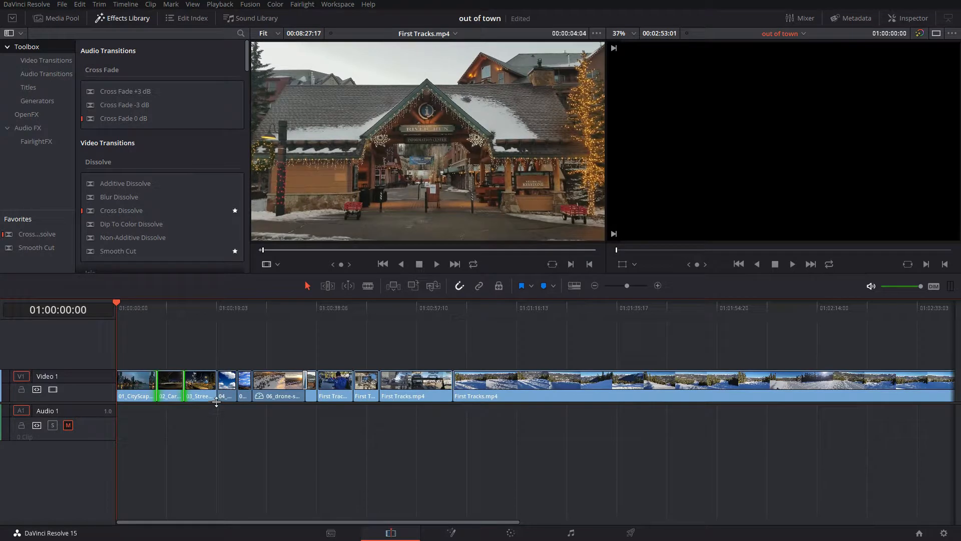
{"action": "left_click", "coordinate": [218, 394]}
{"action": "left_click", "coordinate": [239, 390], "text": "ctrl"}
{"action": "left_click", "coordinate": [252, 390], "text": "ctrl"}
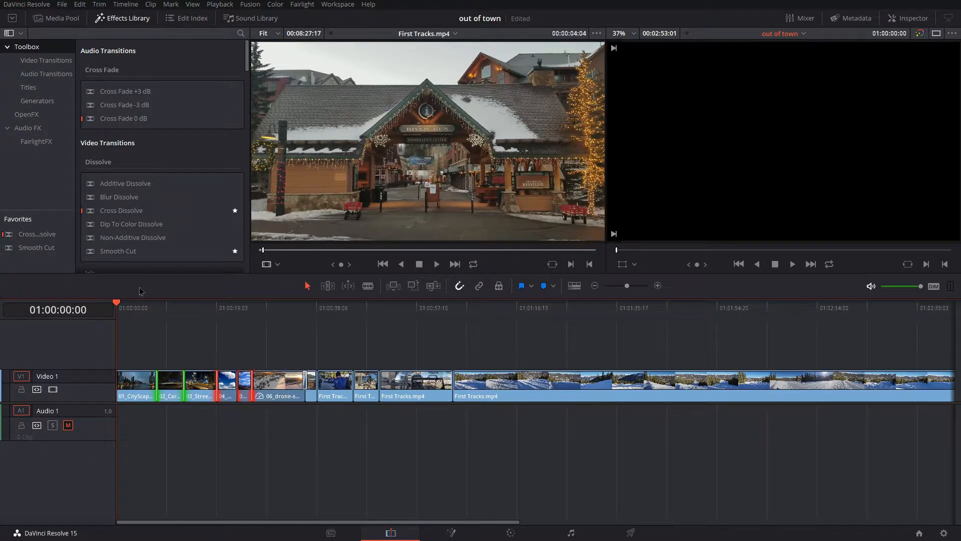
{"action": "right_click", "coordinate": [121, 213]}
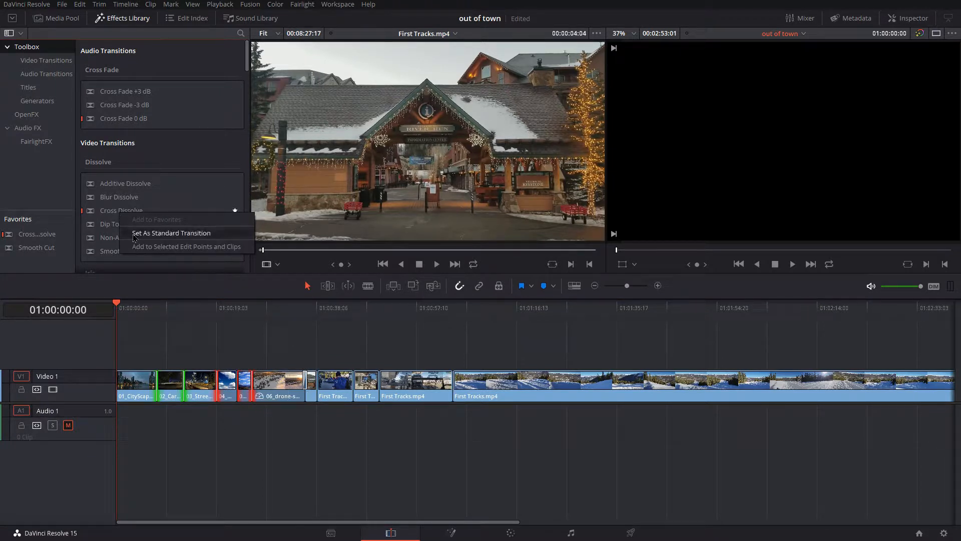
{"action": "left_click", "coordinate": [148, 250]}
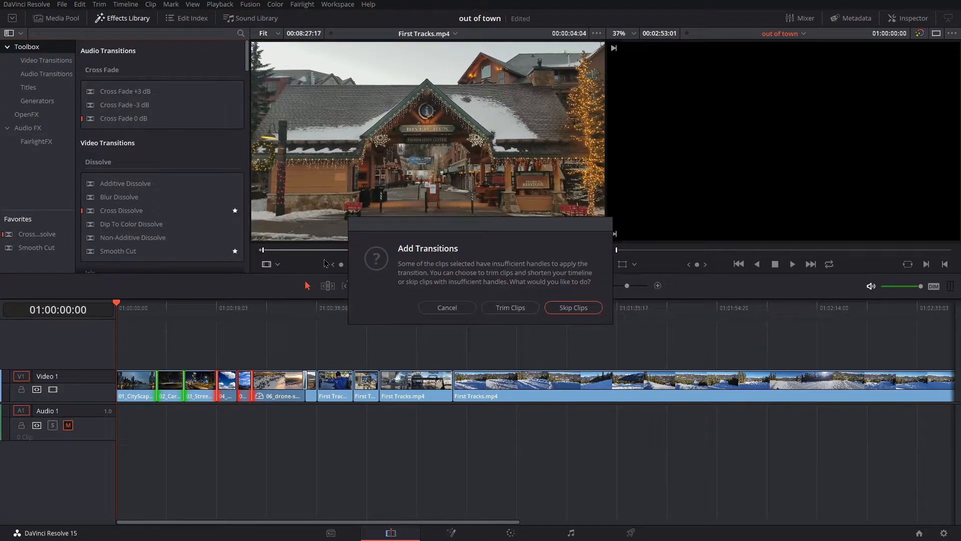
{"action": "left_click", "coordinate": [511, 309]}
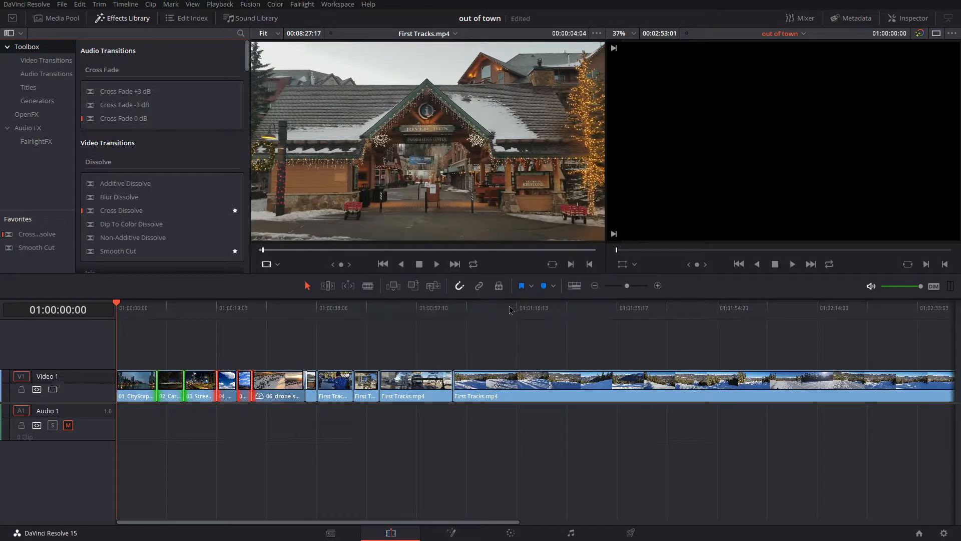
{"action": "left_click", "coordinate": [304, 446]}
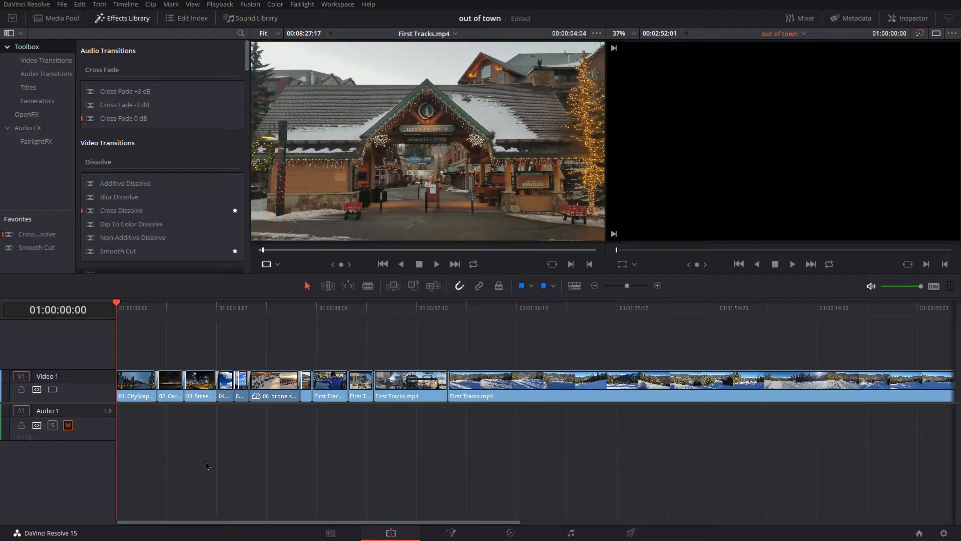
Play the timeline from the start to 01:00:16:10 to review the transitions, then show the whole edit.
{"action": "key", "text": "space"}
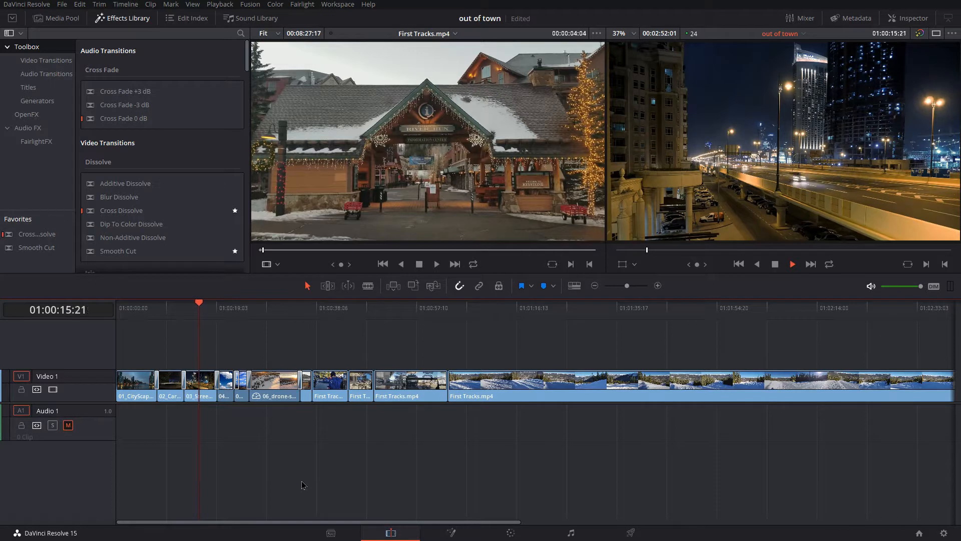
{"action": "key", "text": "space"}
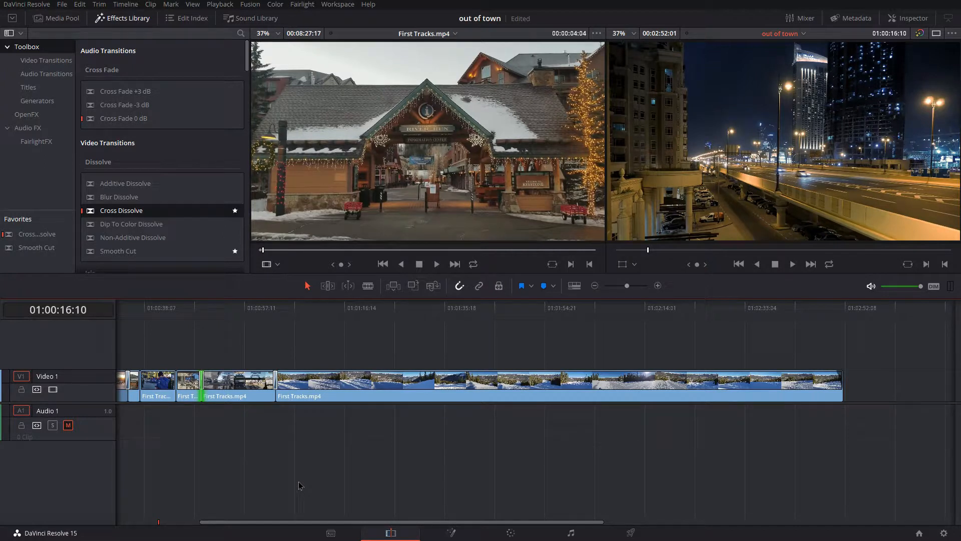
{"action": "key", "text": "ctrl+minus"}
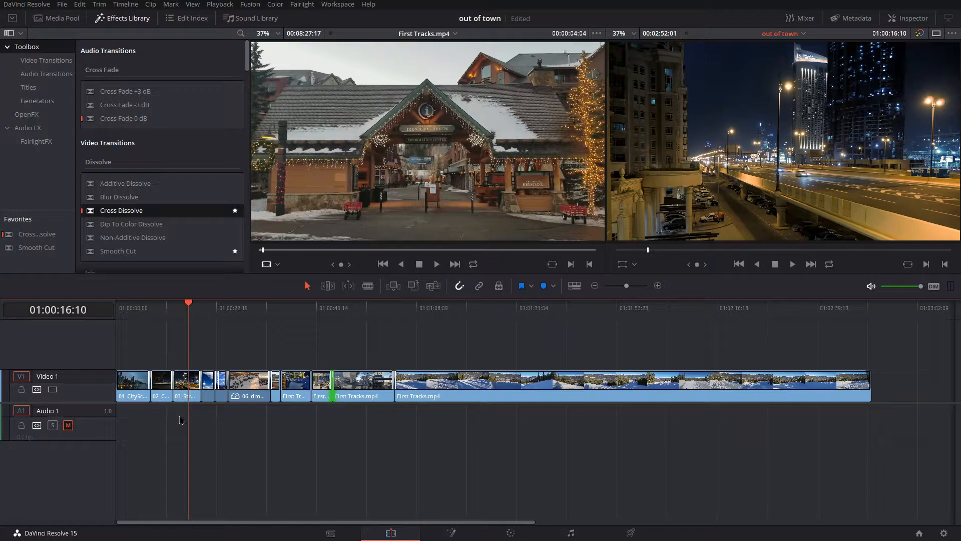
Check both ends of the timeline, return the playhead to its start, and switch to the Deliver page.
{"action": "key", "text": "Home"}
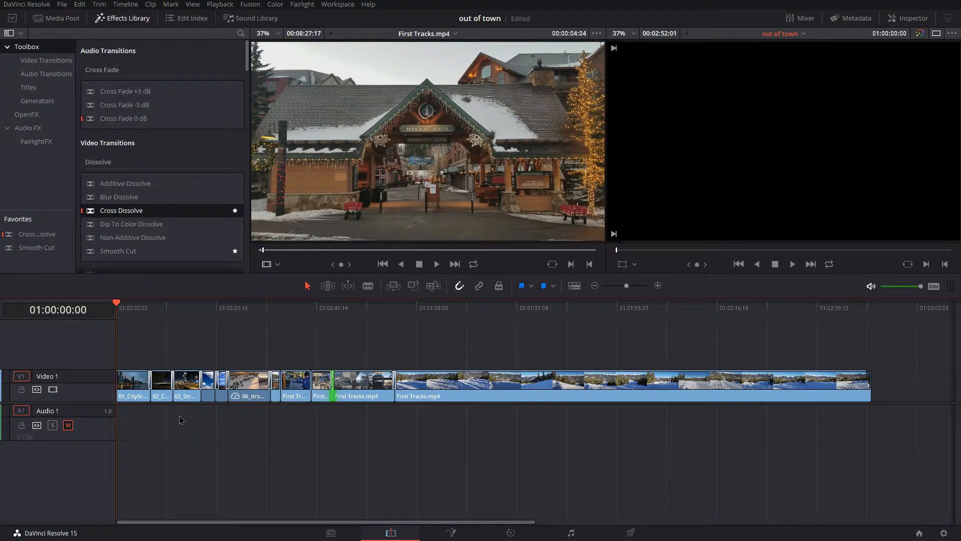
{"action": "key", "text": "End"}
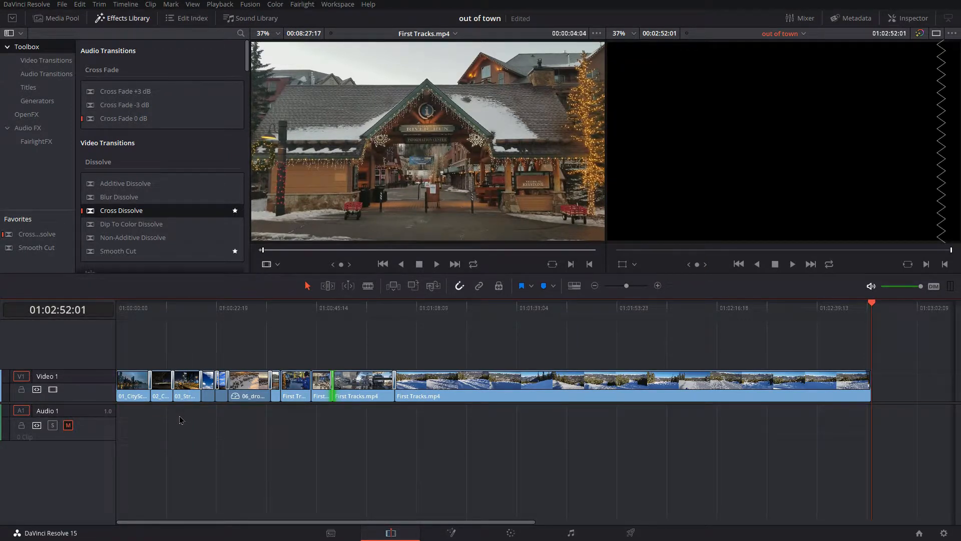
{"action": "key", "text": "Home"}
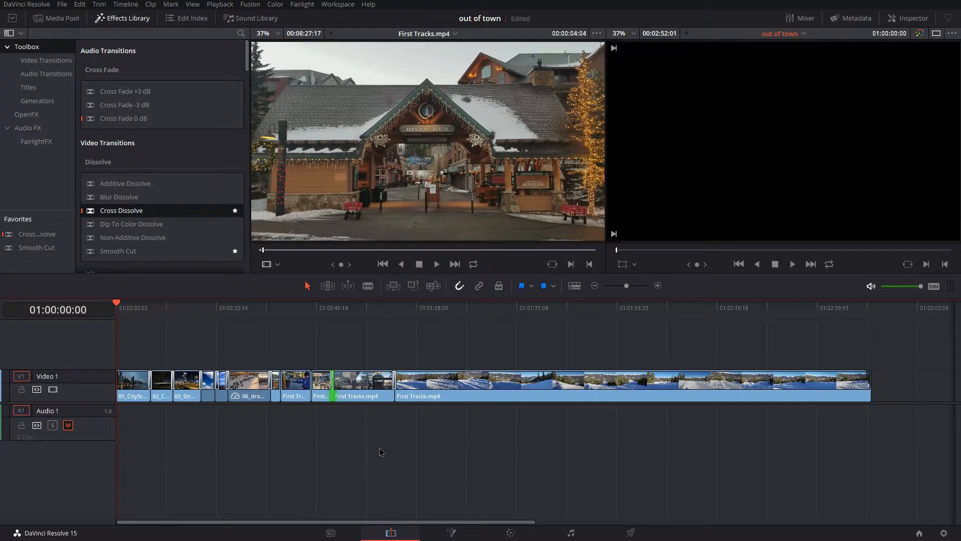
{"action": "left_click", "coordinate": [632, 533]}
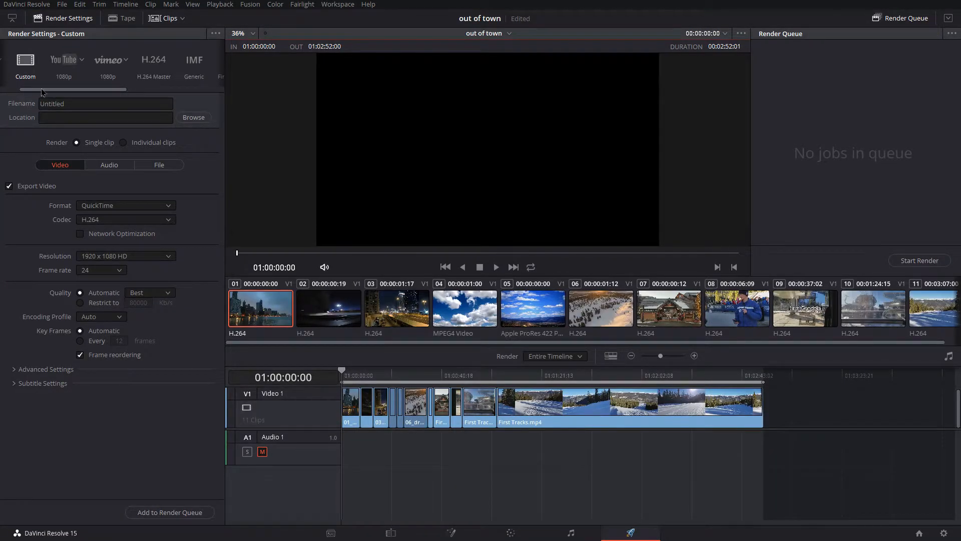
Load the 1080MP4 render preset and set its frame rate to 24.
{"action": "left_click_drag", "start_coordinate": [42, 90], "coordinate": [4, 90]}
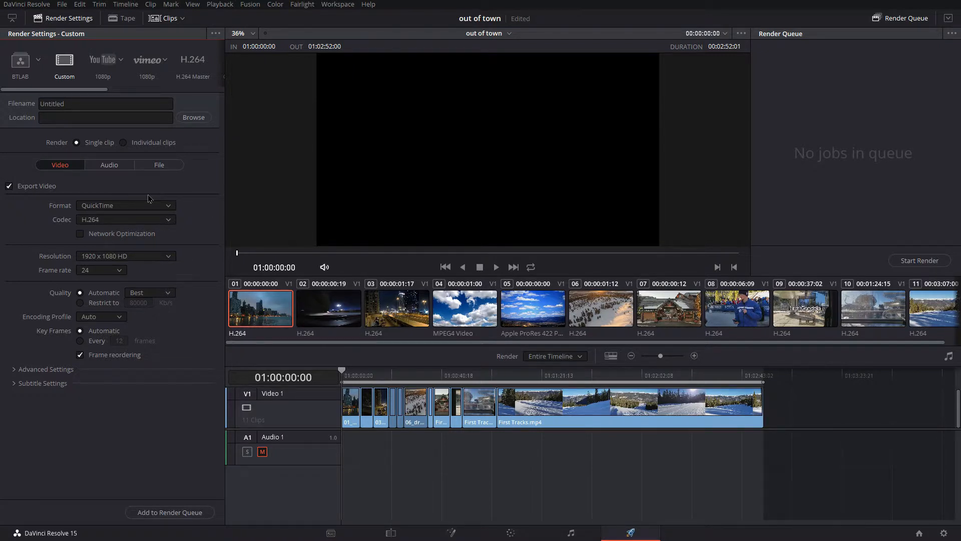
{"action": "left_click", "coordinate": [21, 63]}
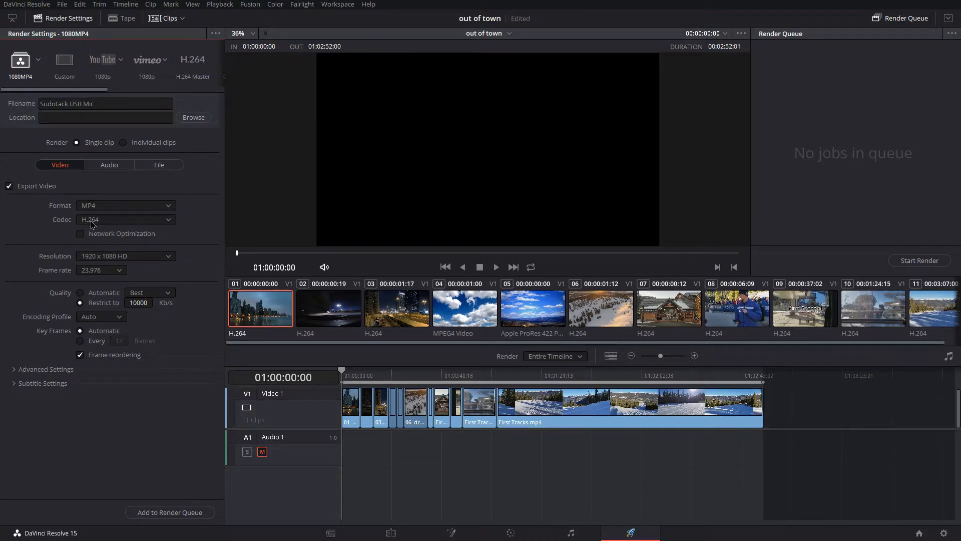
{"action": "left_click", "coordinate": [108, 273]}
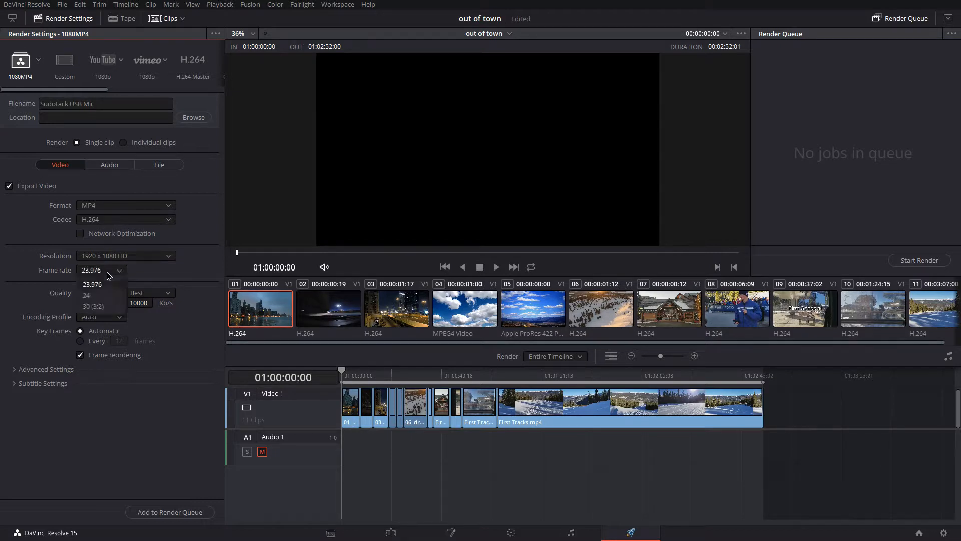
{"action": "left_click", "coordinate": [99, 299]}
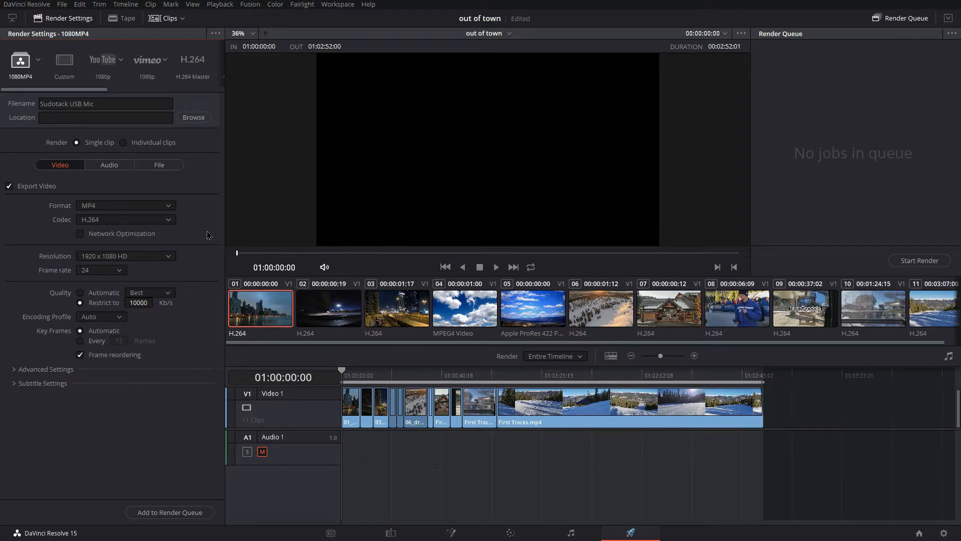
Set the render location to the Desktop folder and name the output file "out of town1".
{"action": "left_click", "coordinate": [191, 119]}
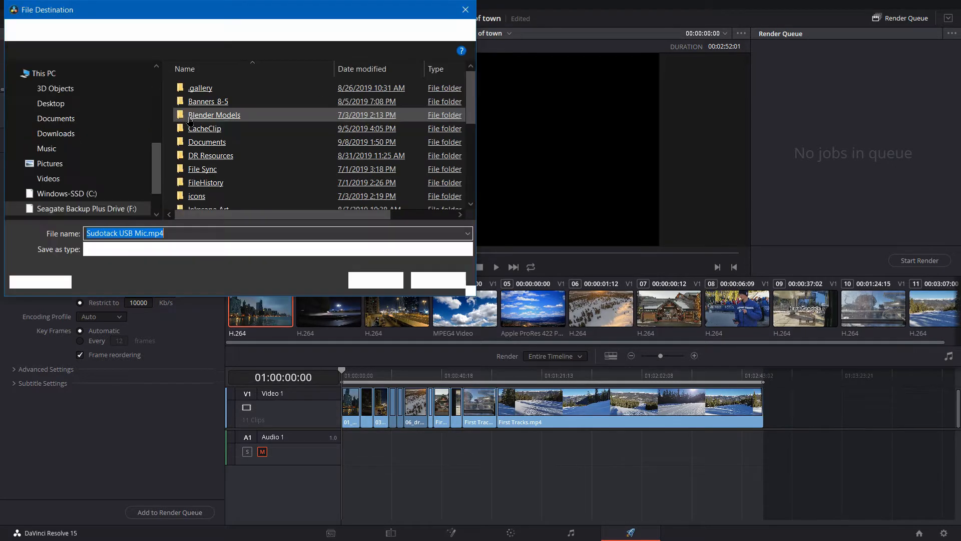
{"action": "left_click", "coordinate": [50, 103]}
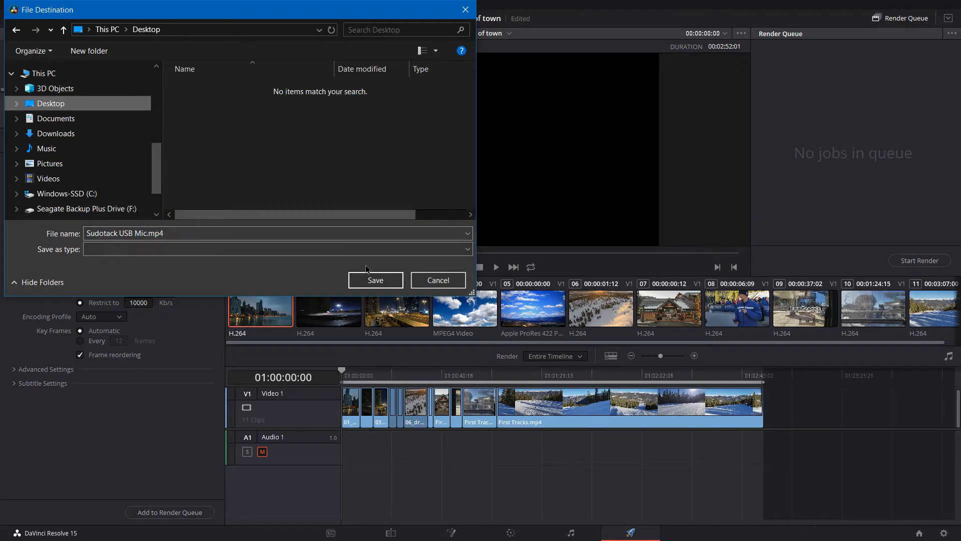
{"action": "left_click", "coordinate": [375, 280]}
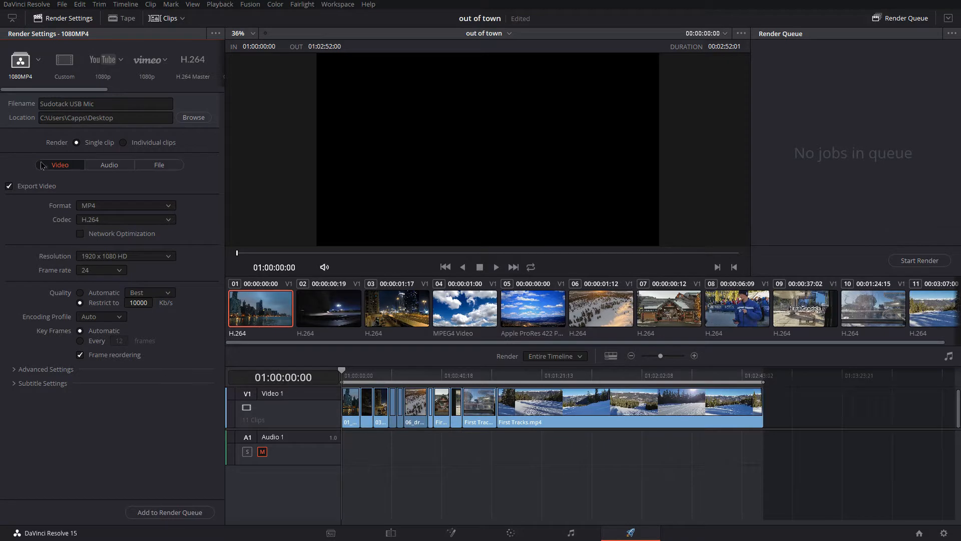
{"action": "left_click", "coordinate": [108, 103]}
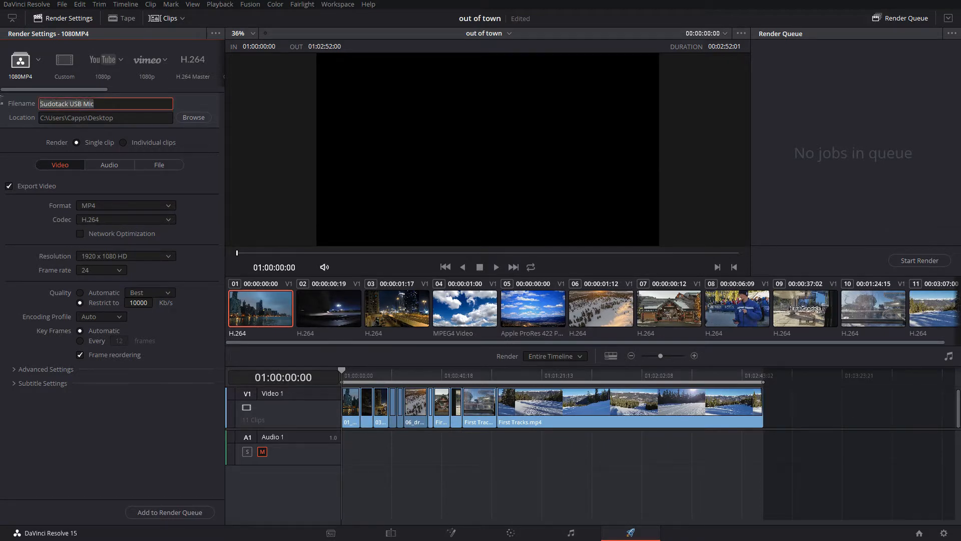
{"action": "type", "text": "out"}
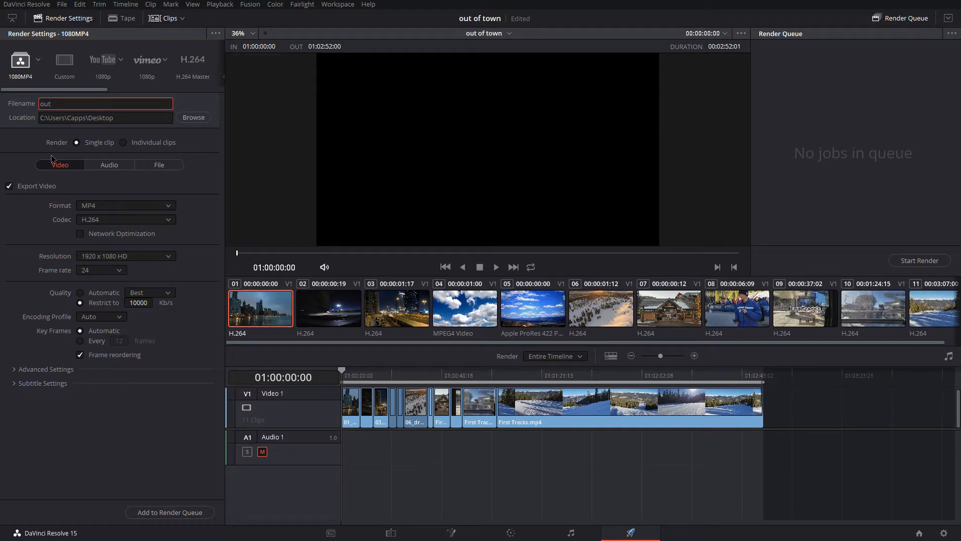
{"action": "type", "text": " of town1"}
Queue and render the timeline export, and minimize DaVinci Resolve to show the Windows desktop.
{"action": "left_click", "coordinate": [170, 512]}
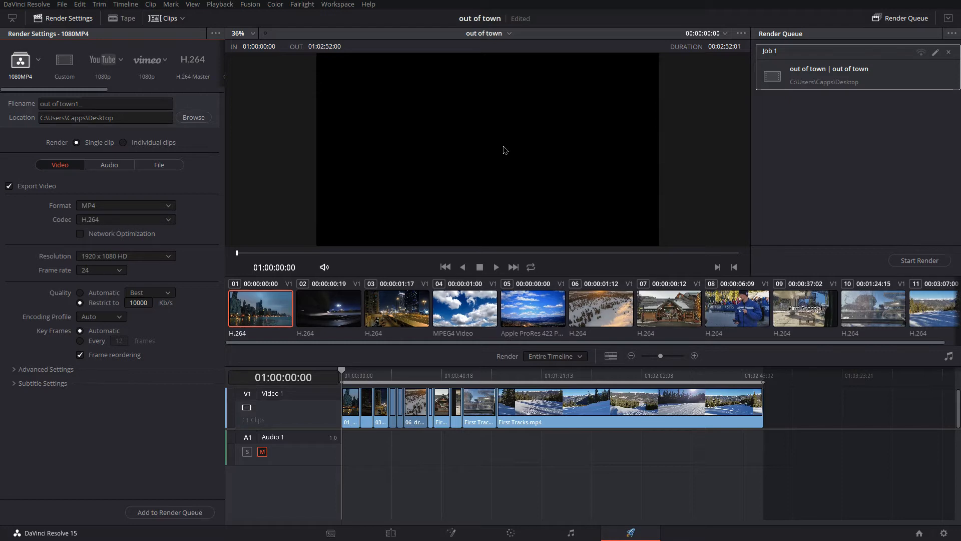
{"action": "left_click", "coordinate": [918, 260]}
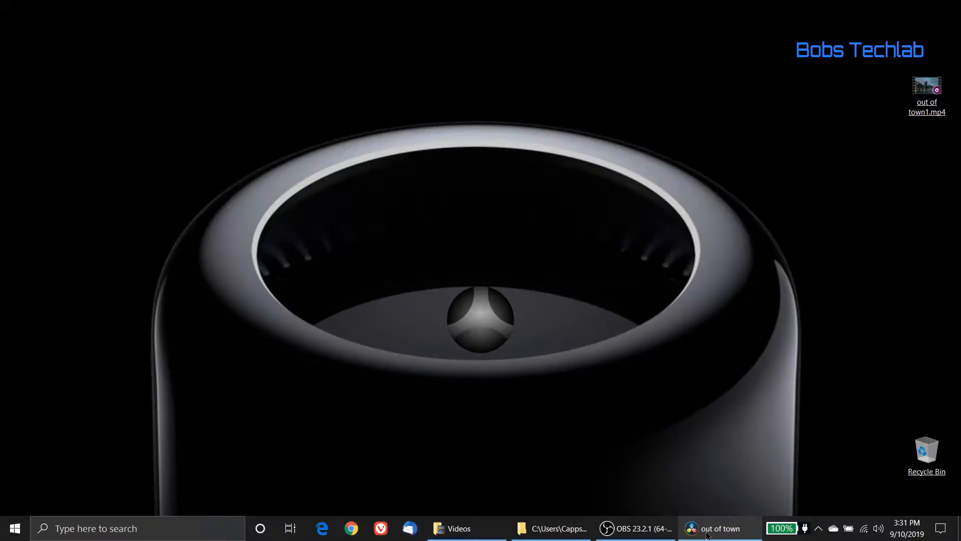
{"action": "left_click", "coordinate": [707, 529]}
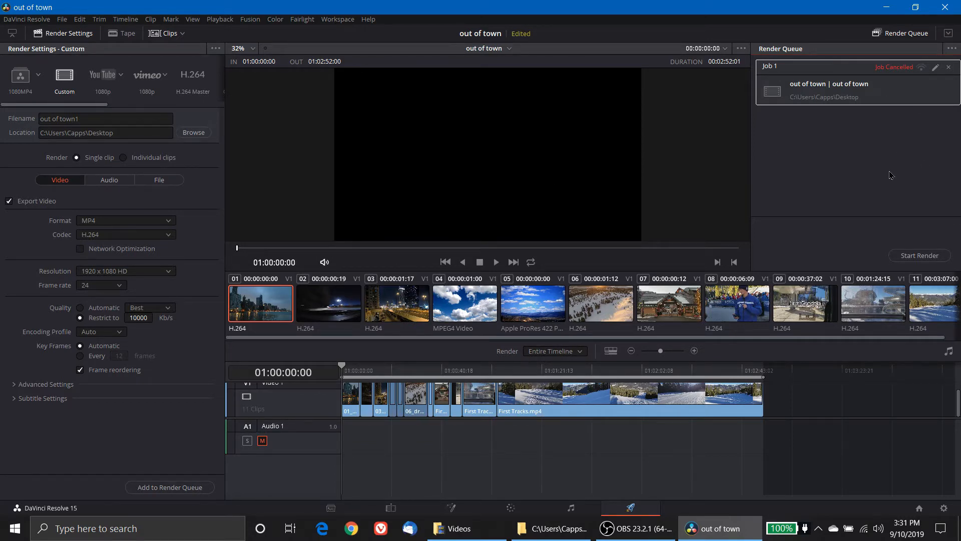
{"action": "left_click", "coordinate": [886, 7]}
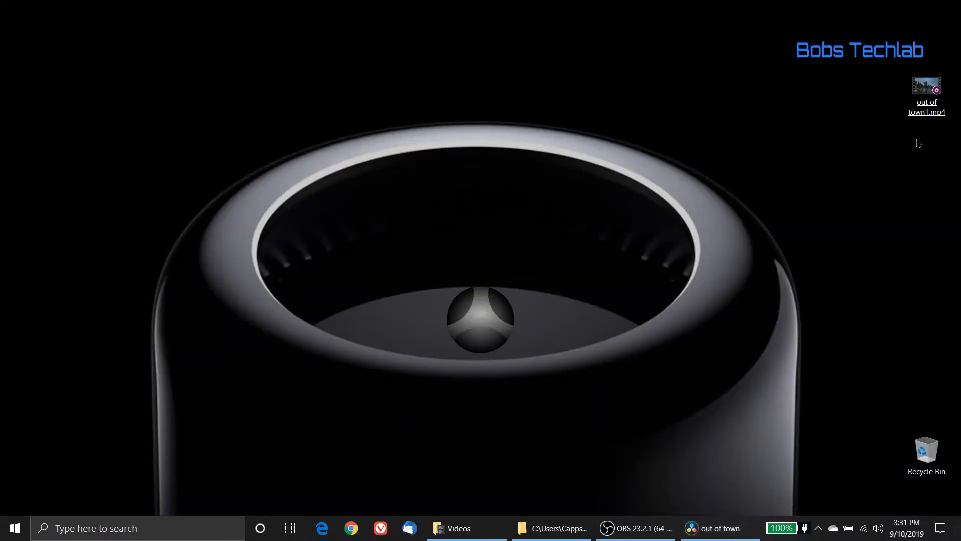